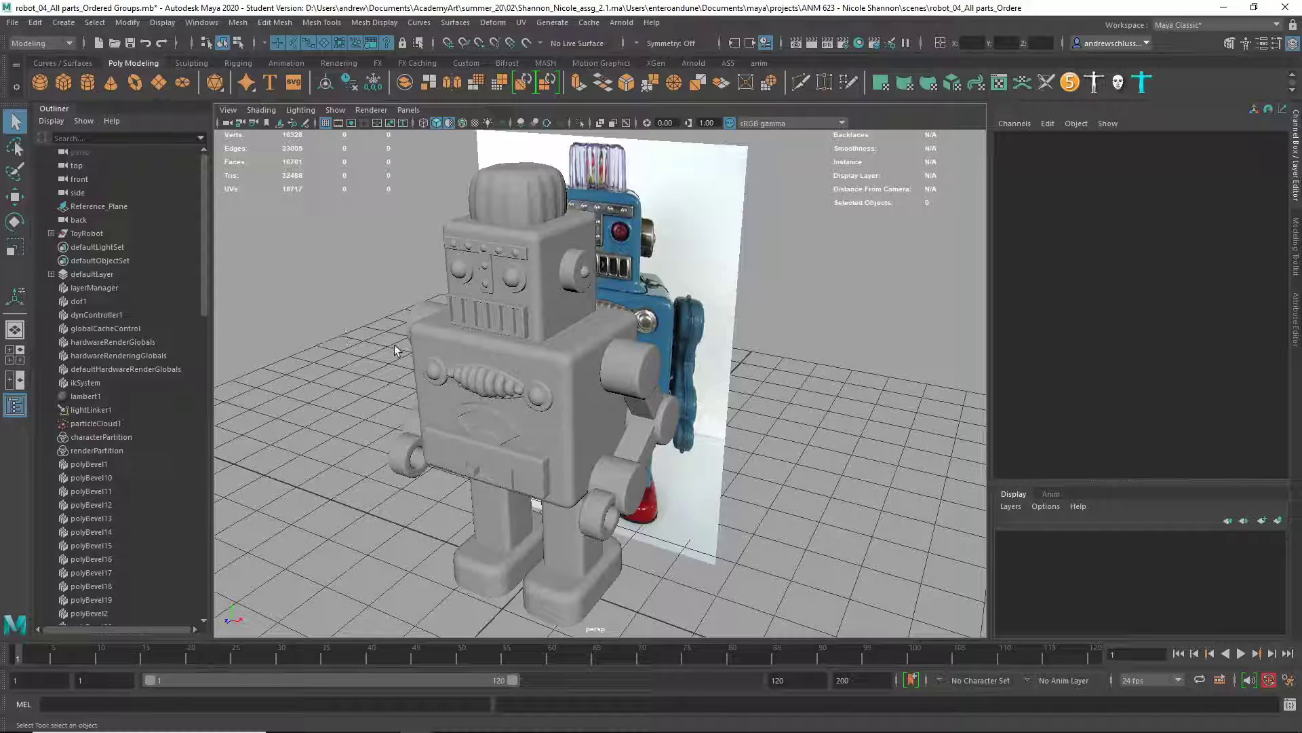
# Step: Orbit the robot, then select and frame the chest gauge for a closer look
pyautogui.moveTo(536, 345)
pyautogui.keyDown('alt'); pyautogui.mouseDown()
pyautogui.moveTo(378, 343)
pyautogui.moveTo(468, 325)
pyautogui.moveTo(564, 335)
pyautogui.moveTo(535, 323)
pyautogui.mouseUp(); pyautogui.keyUp('alt')
pyautogui.click(503, 422)
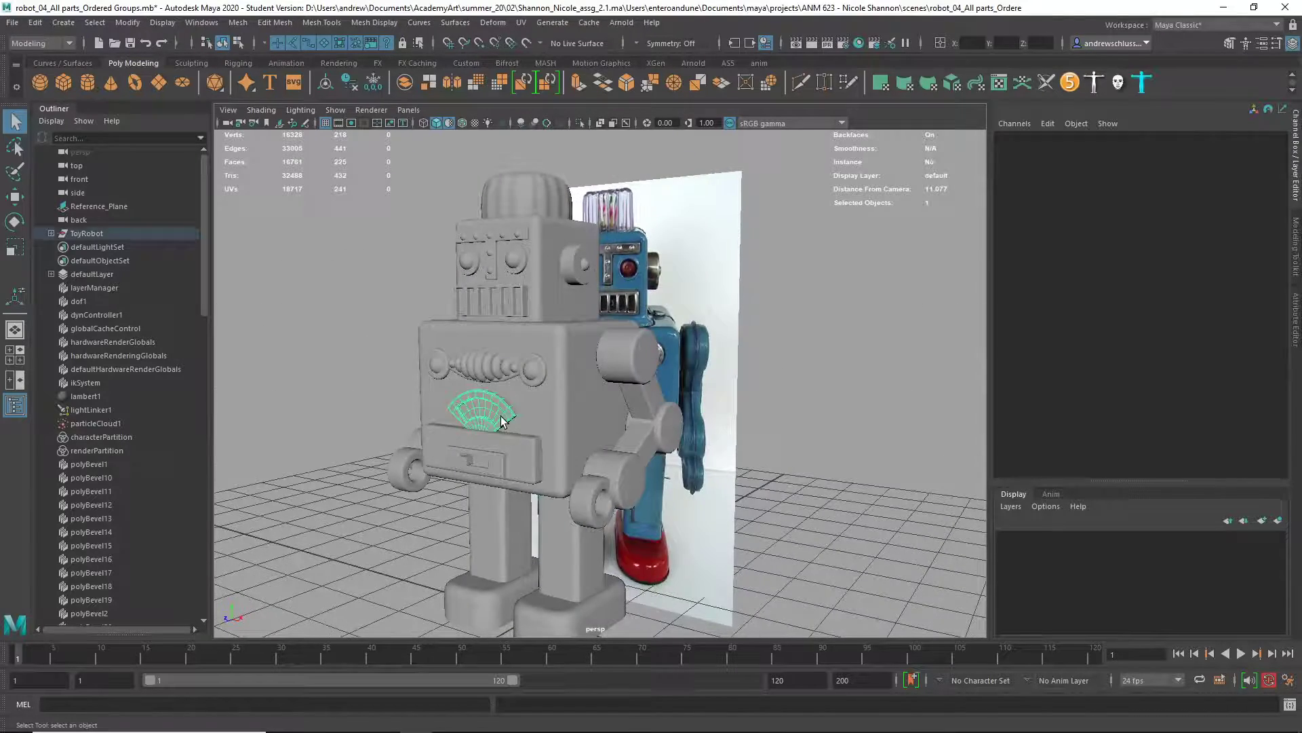
pyautogui.press('f')
pyautogui.click(234, 349)
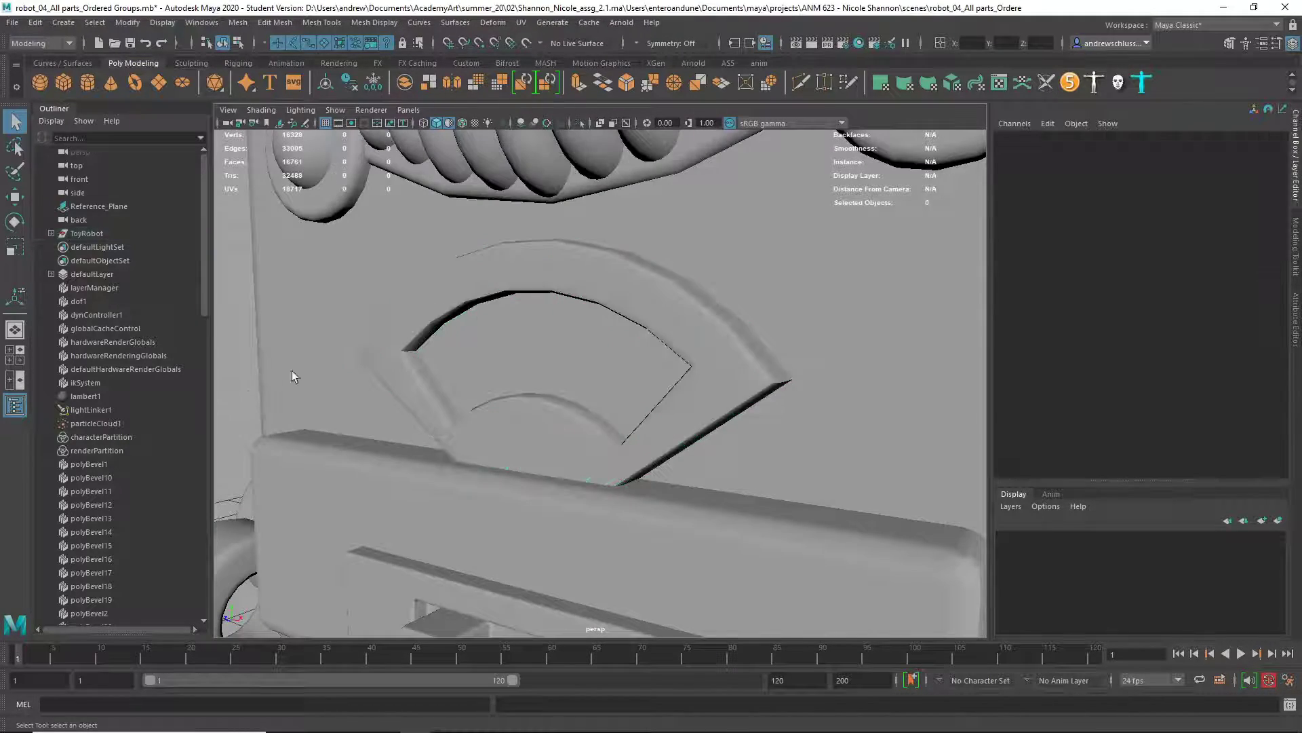
pyautogui.keyDown('alt'); pyautogui.moveTo(292, 370); pyautogui.dragTo(353, 369); pyautogui.keyUp('alt')
pyautogui.click(429, 373)
pyautogui.keyDown('alt'); pyautogui.moveTo(352, 370); pyautogui.dragTo(498, 429, button='right'); pyautogui.keyUp('alt')
# Step: Check the ribbed coil and bolt washer, then pull back and select the mouth grille
pyautogui.click(588, 307)
pyautogui.click(777, 381)
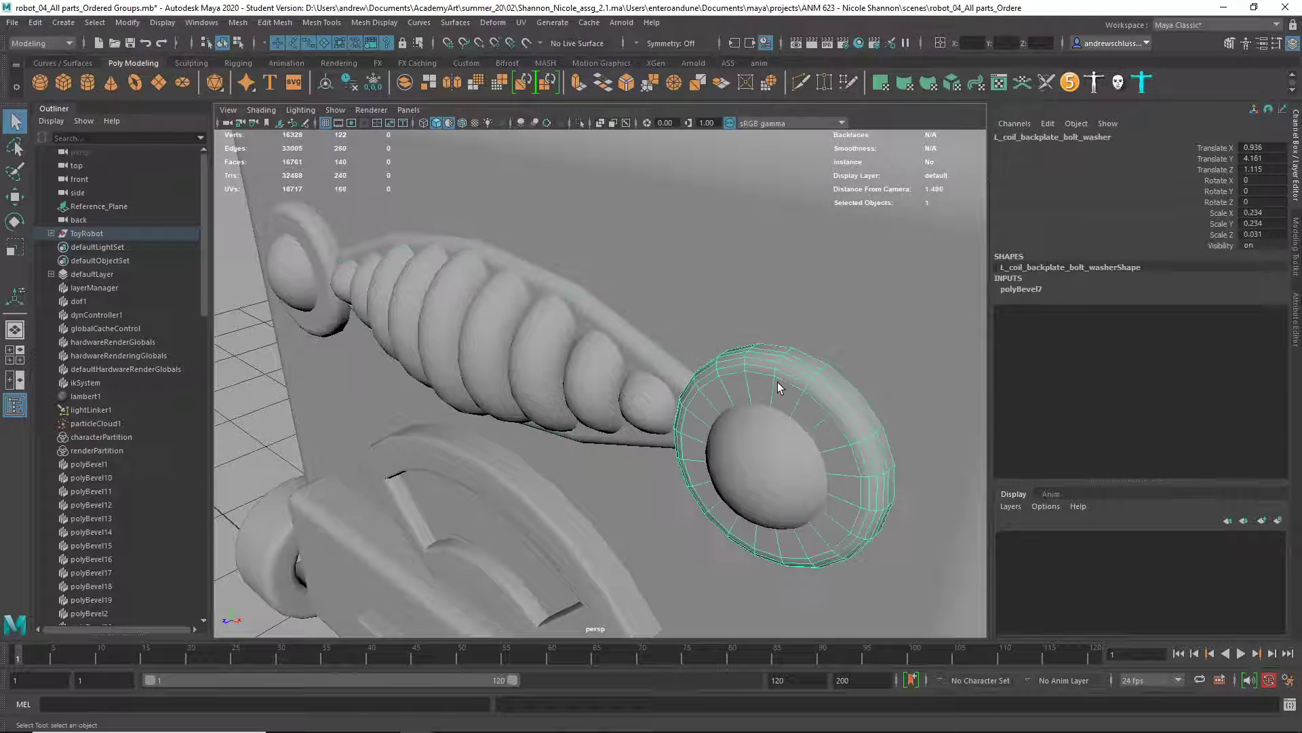
pyautogui.keyDown('alt'); pyautogui.moveTo(778, 384); pyautogui.dragTo(641, 286, button='right'); pyautogui.keyUp('alt')
pyautogui.keyDown('alt'); pyautogui.moveTo(640, 286); pyautogui.dragTo(596, 444, button='middle'); pyautogui.keyUp('alt')
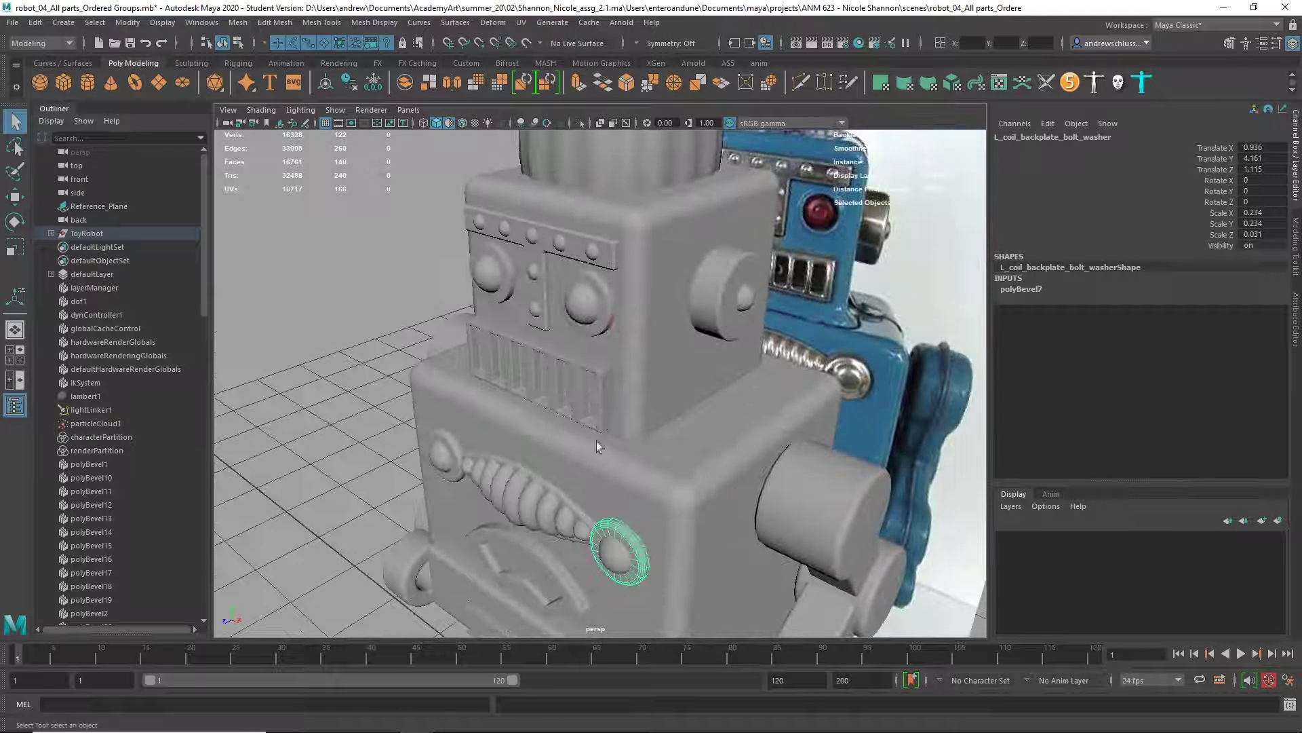
pyautogui.click(579, 365)
# Step: Frame the mouth grille and orbit it from above, the side and the front
pyautogui.press('f')
pyautogui.keyDown('alt'); pyautogui.moveTo(372, 313); pyautogui.dragTo(405, 251); pyautogui.keyUp('alt')
pyautogui.keyDown('alt'); pyautogui.moveTo(414, 366); pyautogui.dragTo(400, 400); pyautogui.keyUp('alt')
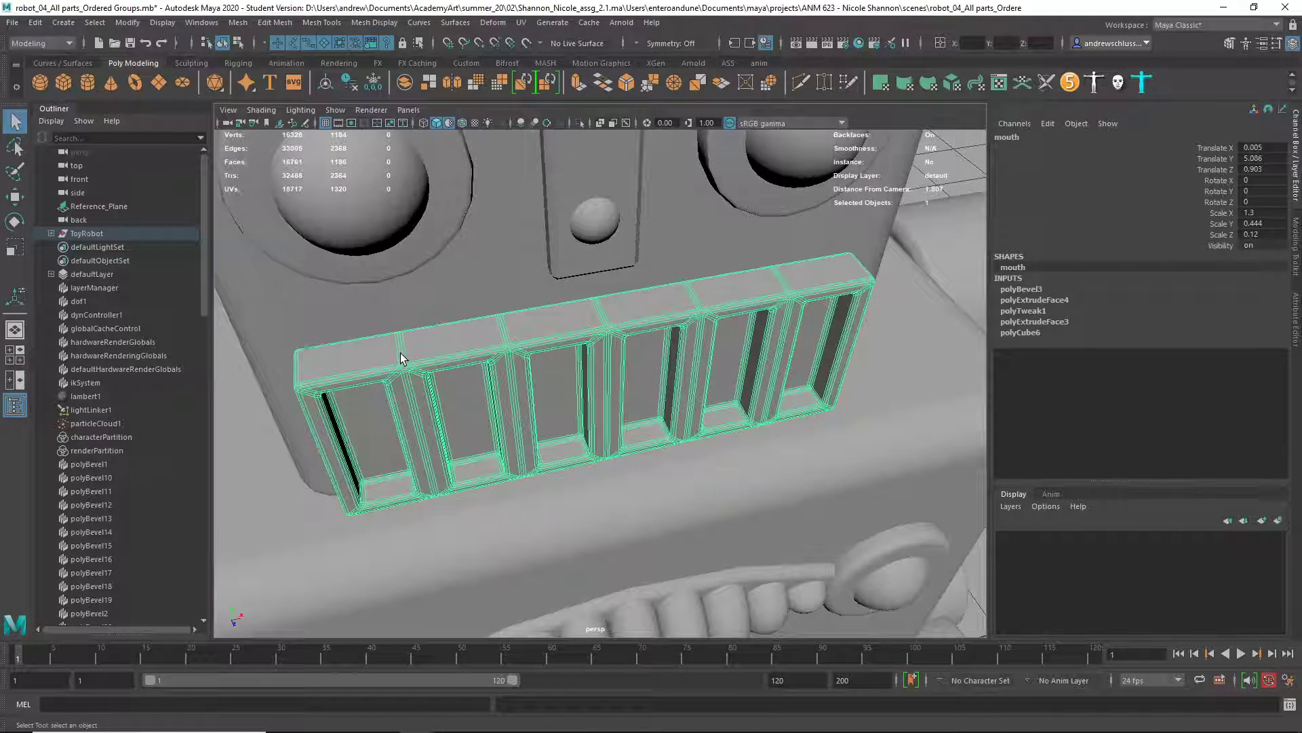
pyautogui.keyDown('alt'); pyautogui.moveTo(832, 329); pyautogui.dragTo(686, 348); pyautogui.keyUp('alt')
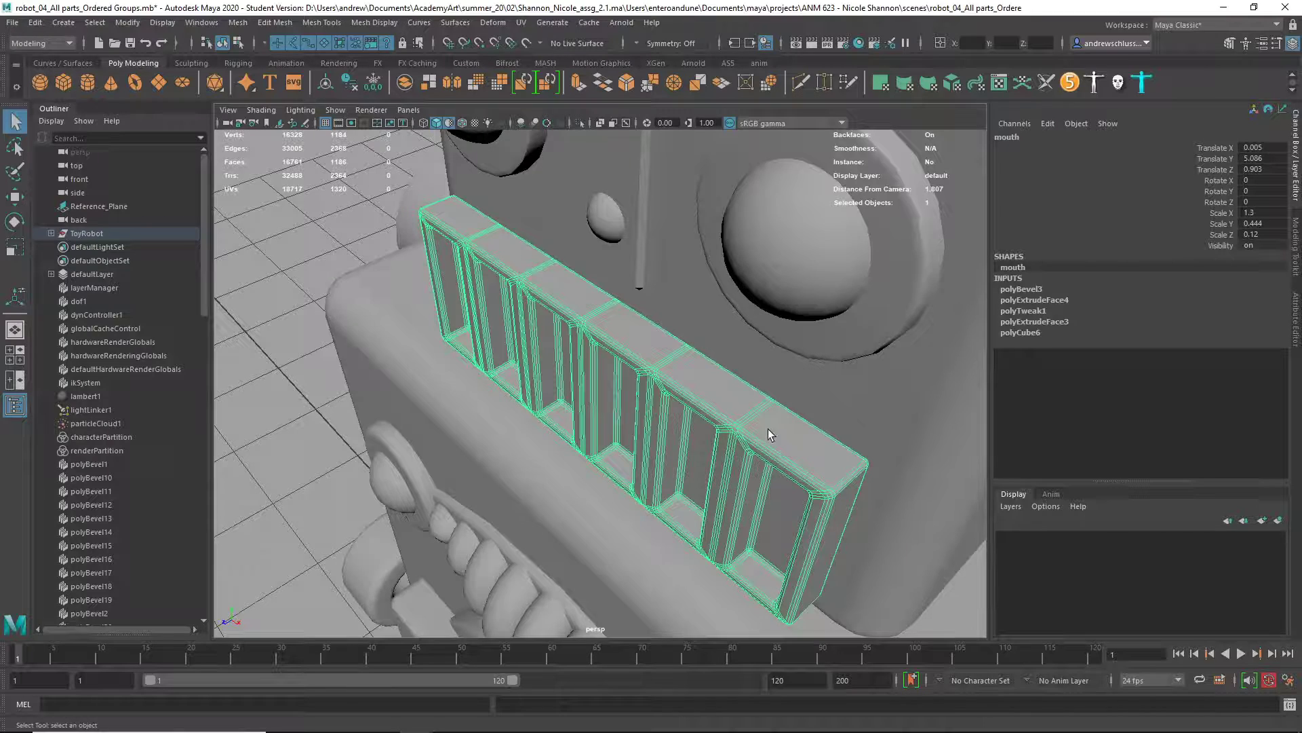
pyautogui.keyDown('alt'); pyautogui.moveTo(768, 433); pyautogui.dragTo(891, 404); pyautogui.keyUp('alt')
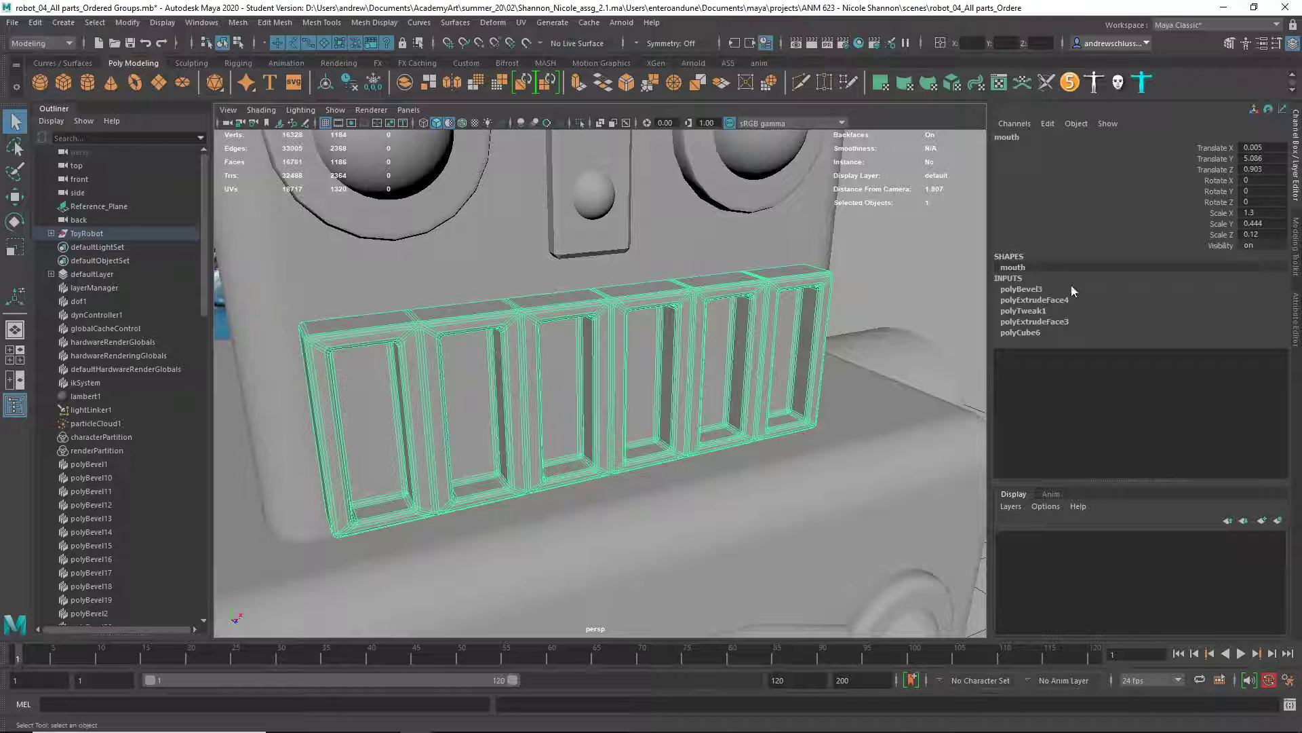
# Step: Delete the grille's polyBevel3 node via the Attribute Editor and reselect the mouth mesh
pyautogui.hotkey('ctrl', 'a')
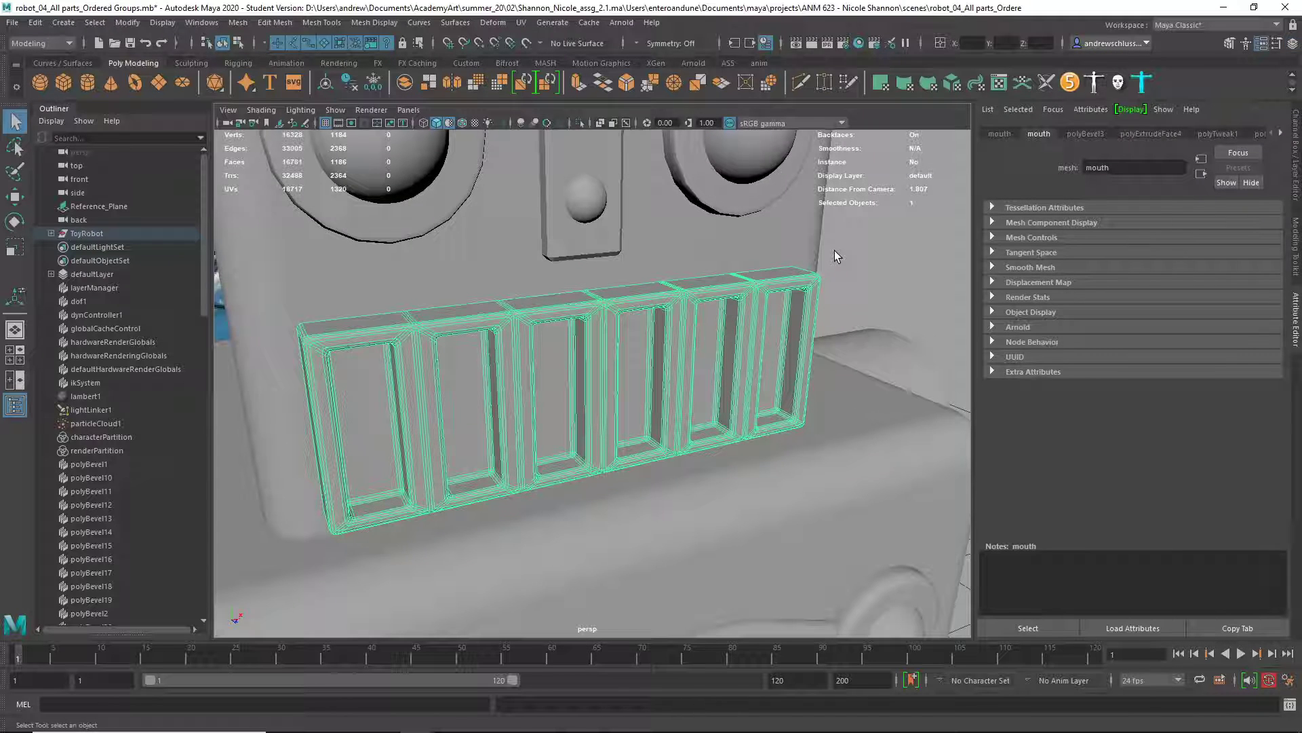
pyautogui.click(1084, 134)
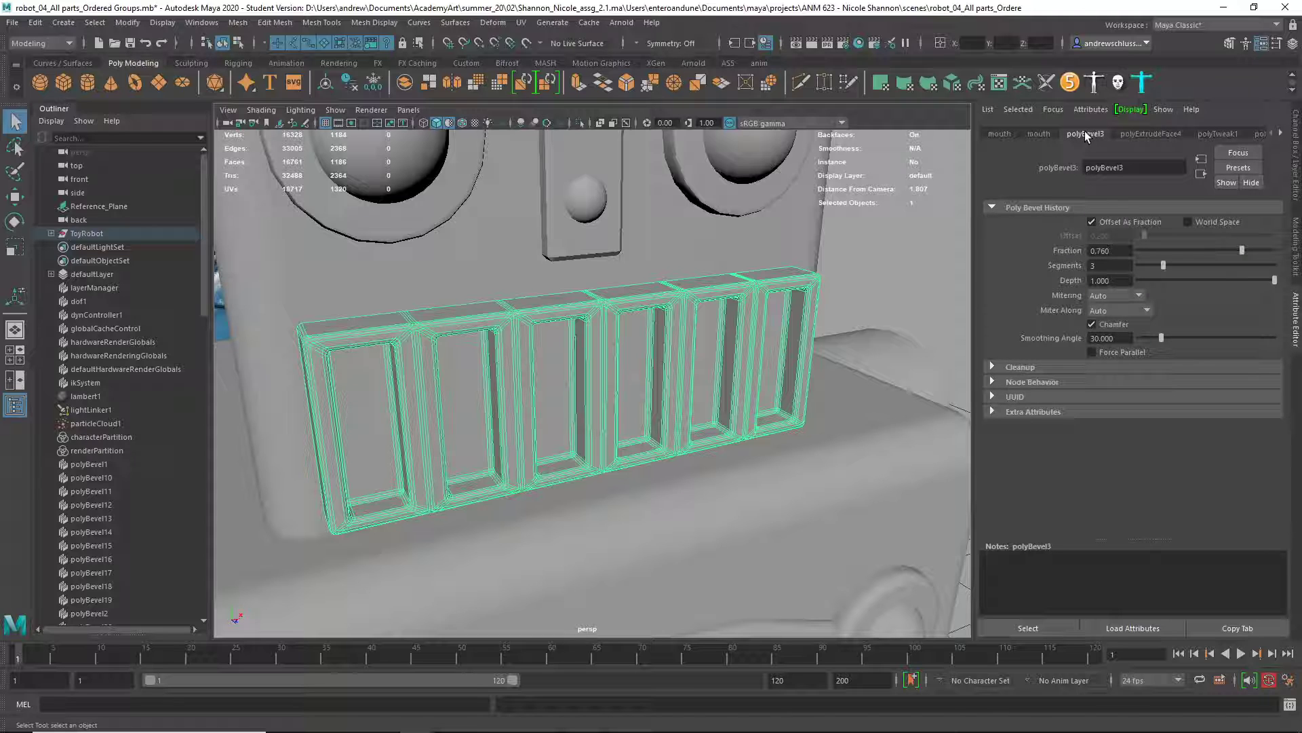
pyautogui.click(1006, 633)
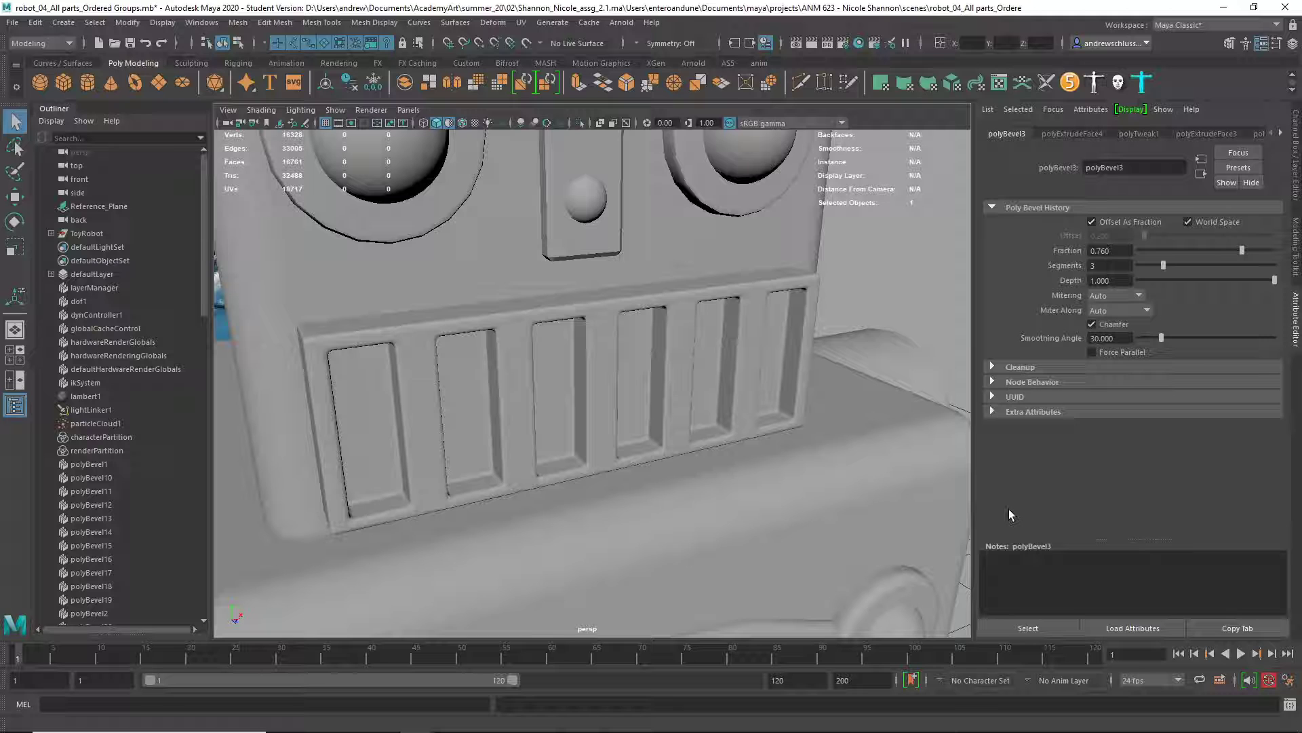
pyautogui.press('Delete')
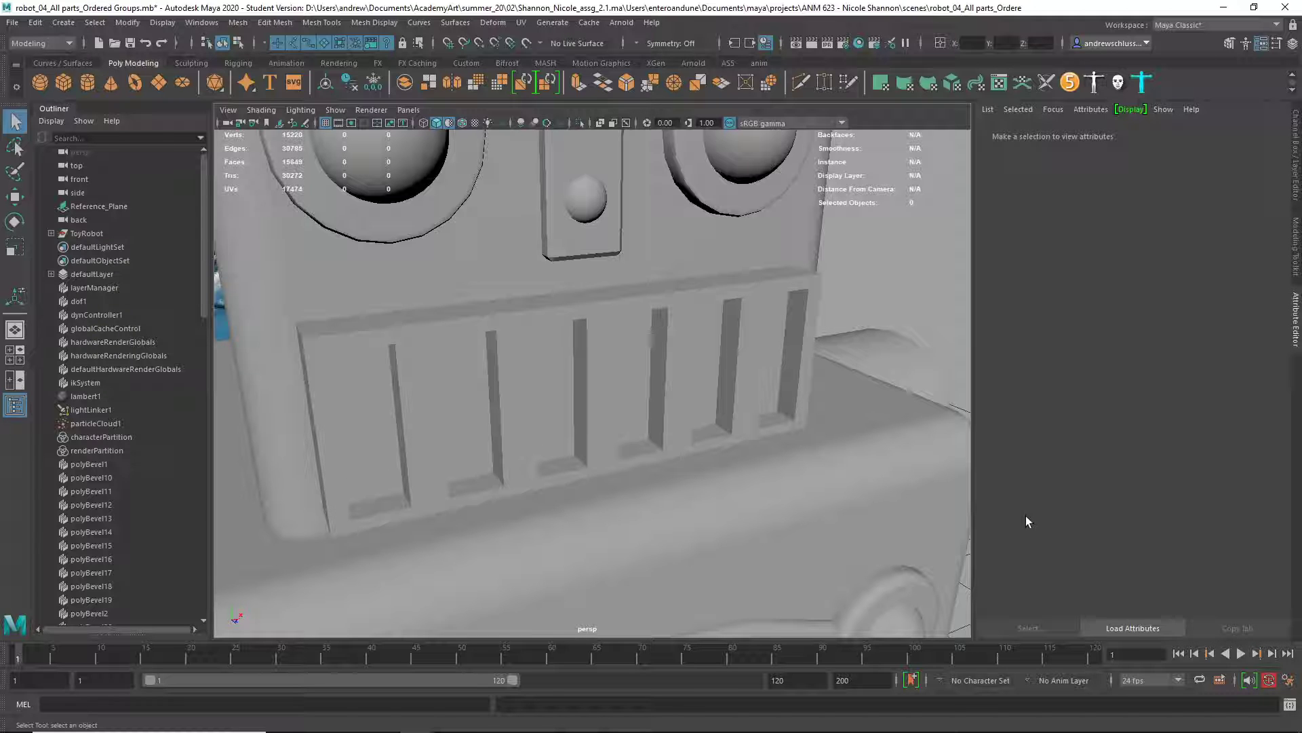
pyautogui.click(710, 293)
# Step: Isolate the mouth grille and view it framed in the top view
pyautogui.keyDown('alt'); pyautogui.moveTo(728, 342); pyautogui.dragTo(670, 355); pyautogui.keyUp('alt')
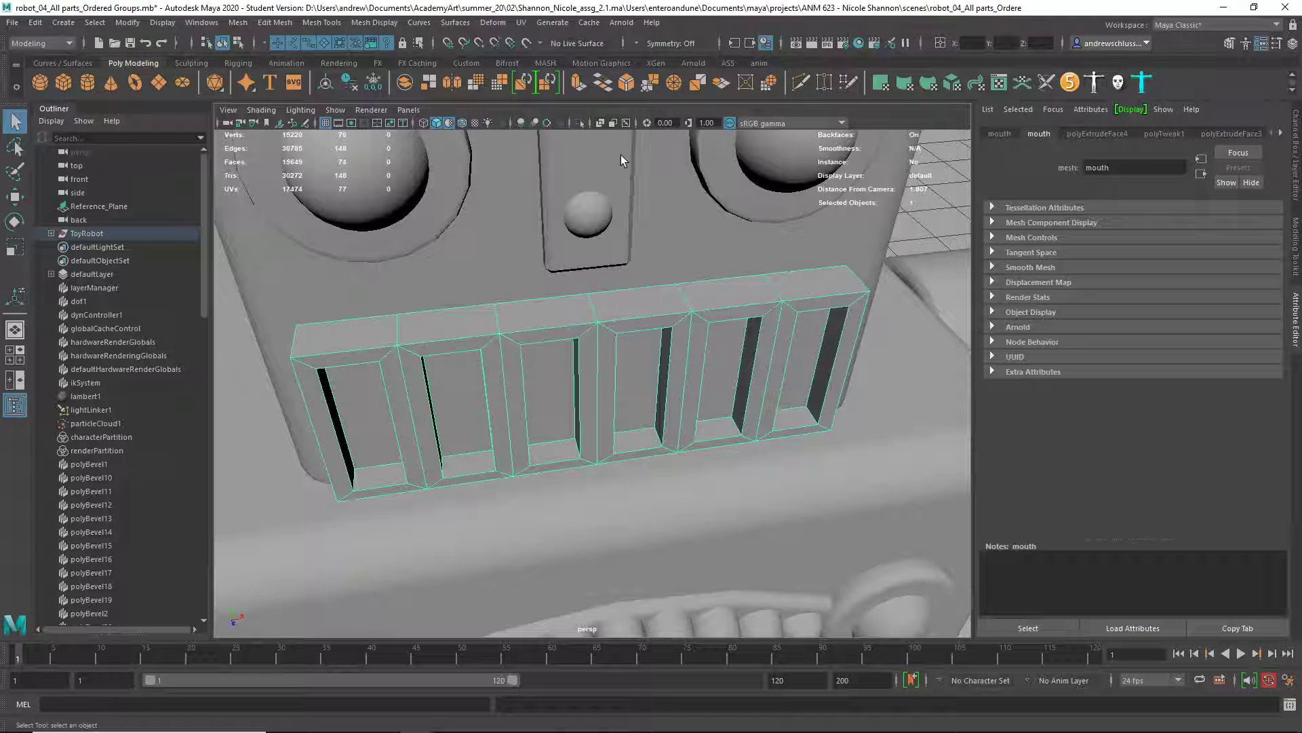
pyautogui.click(579, 122)
pyautogui.keyDown('alt'); pyautogui.moveTo(588, 272); pyautogui.dragTo(559, 272); pyautogui.keyUp('alt')
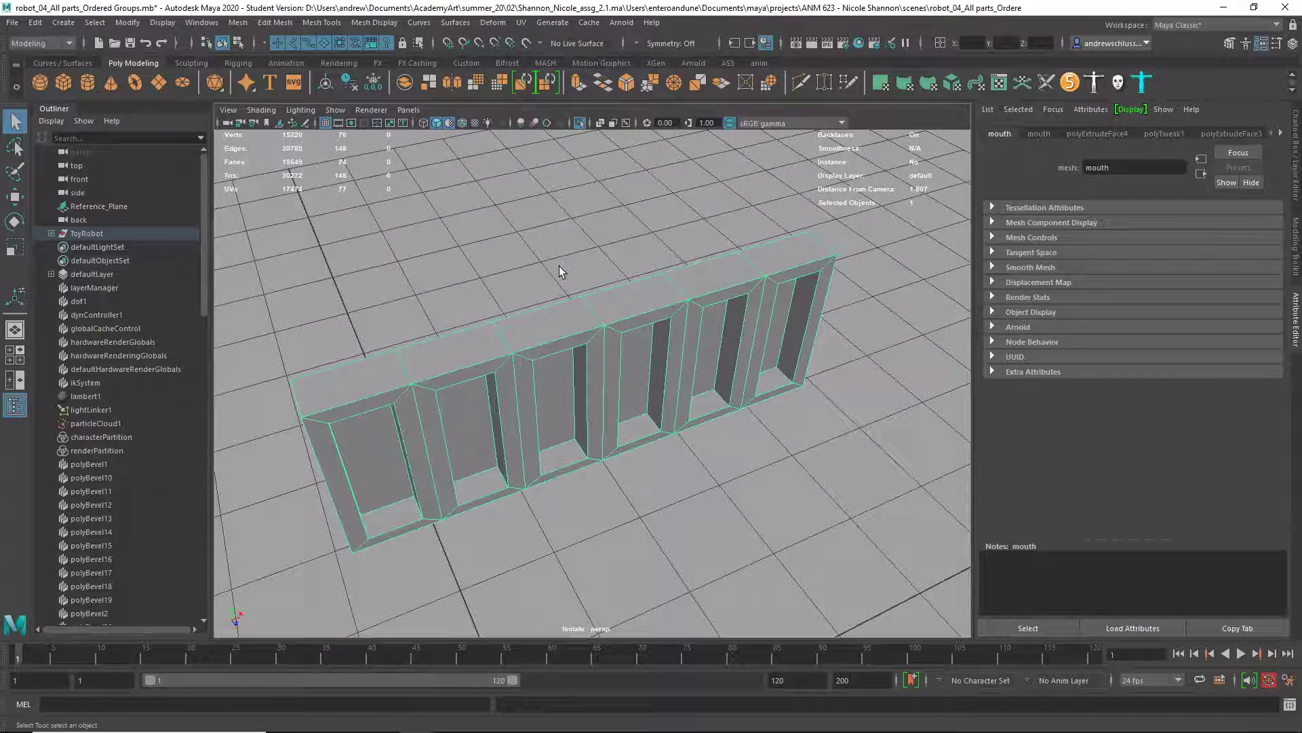
pyautogui.press('space')
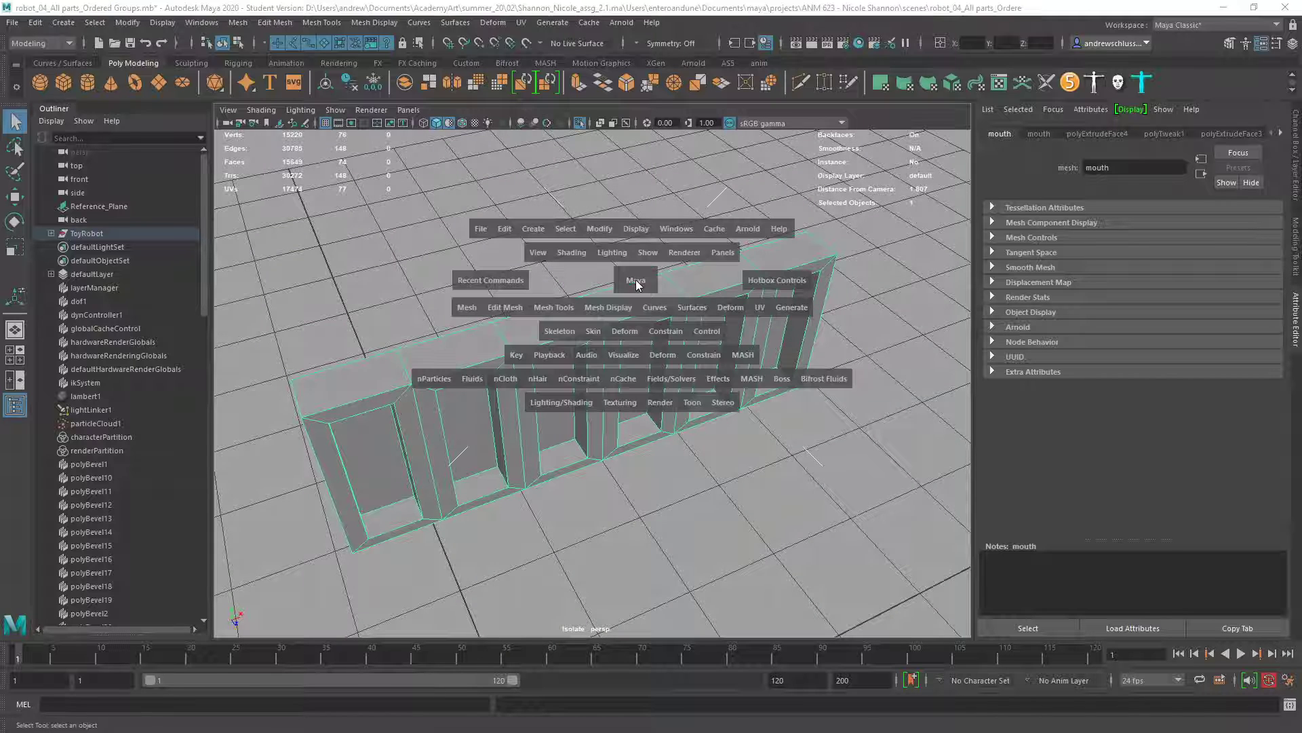
pyautogui.click(636, 280)
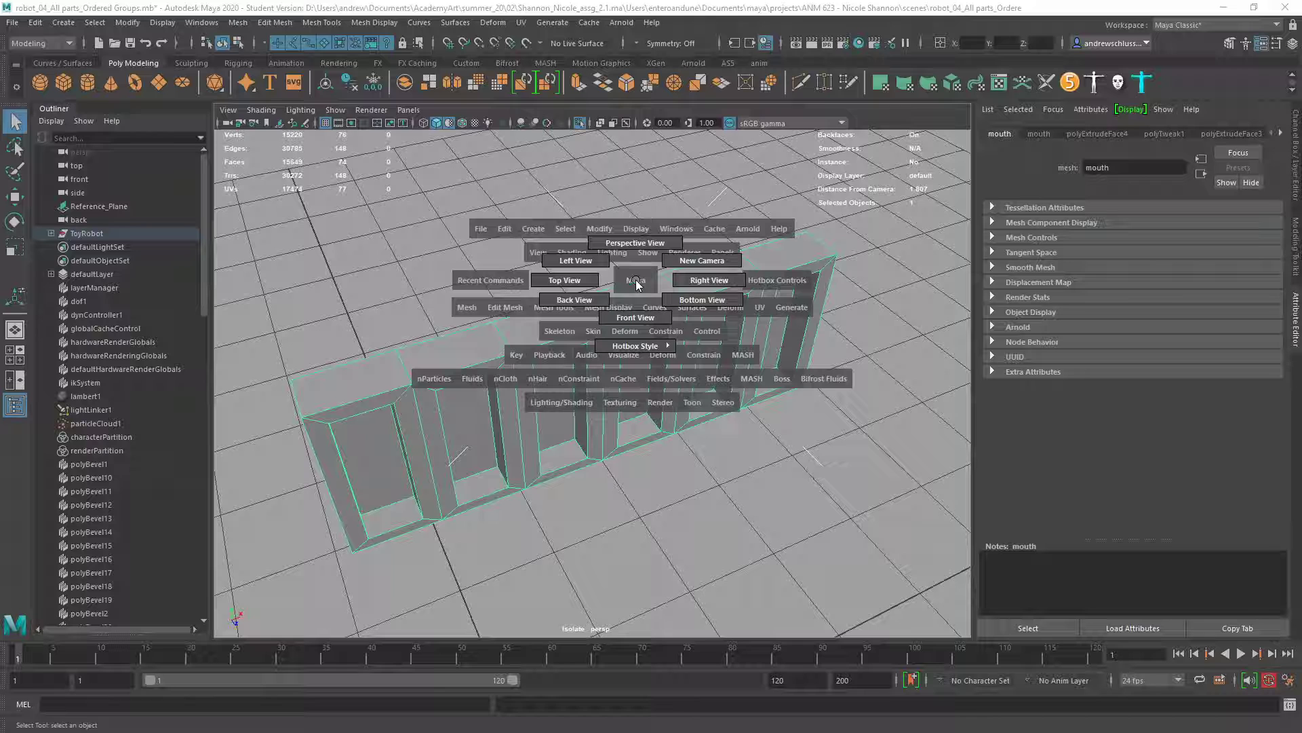
pyautogui.moveTo(636, 280); pyautogui.dragTo(549, 280)
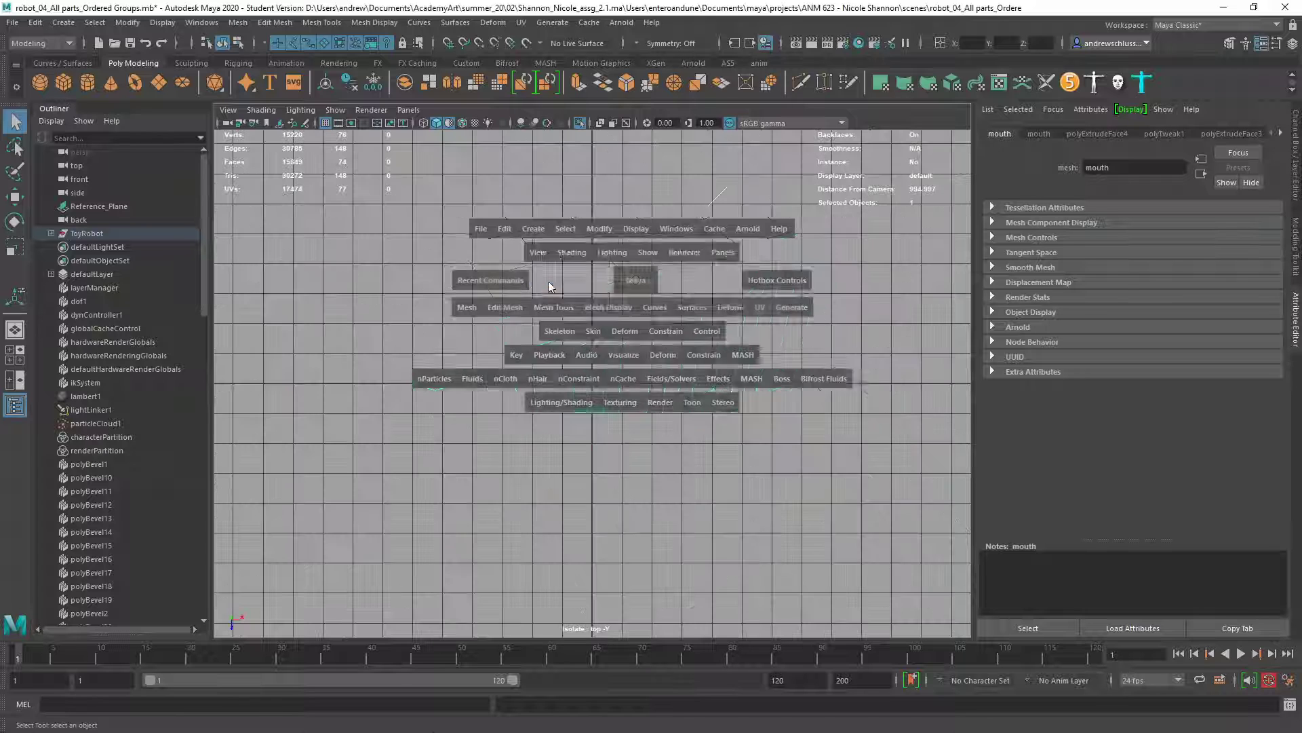
pyautogui.press('f')
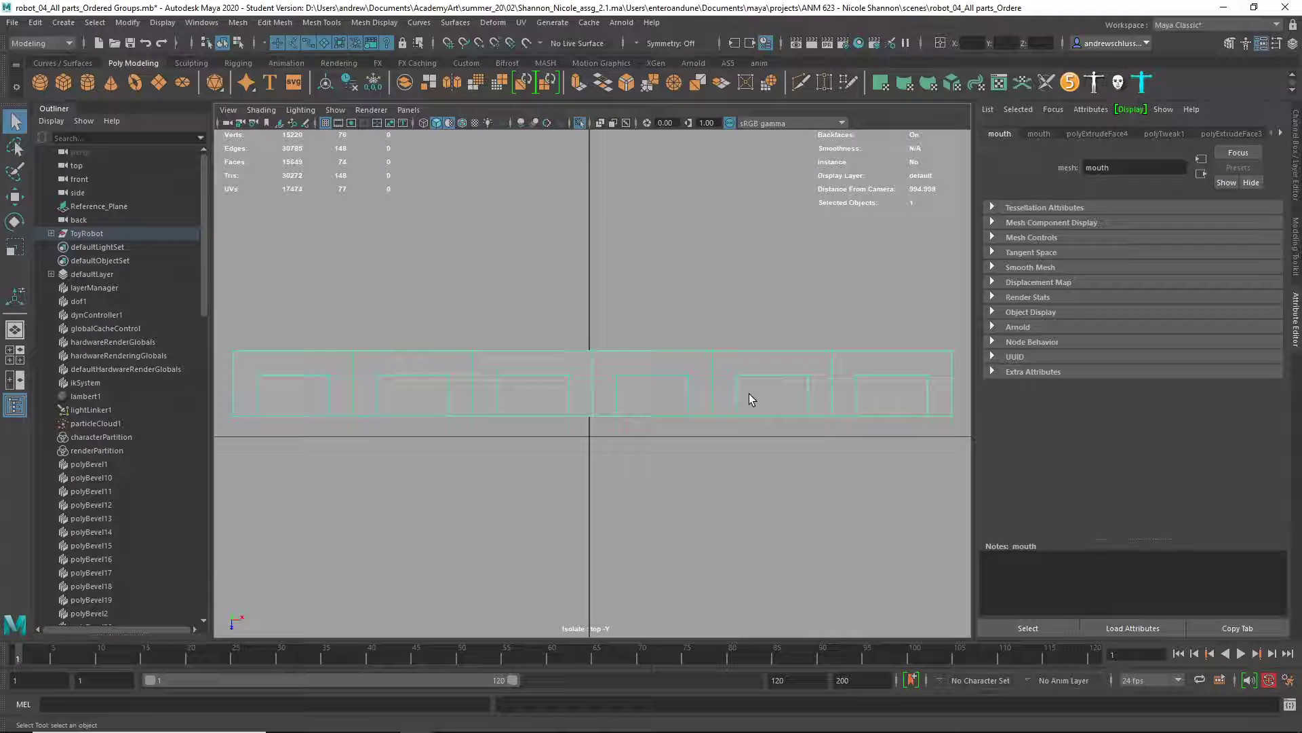
# Step: In edge mode, marquee-select the grille's edges and trim the selection to the outer edges
pyautogui.moveTo(750, 344); pyautogui.dragTo(746, 305, button='right')
pyautogui.moveTo(962, 453); pyautogui.dragTo(198, 367)
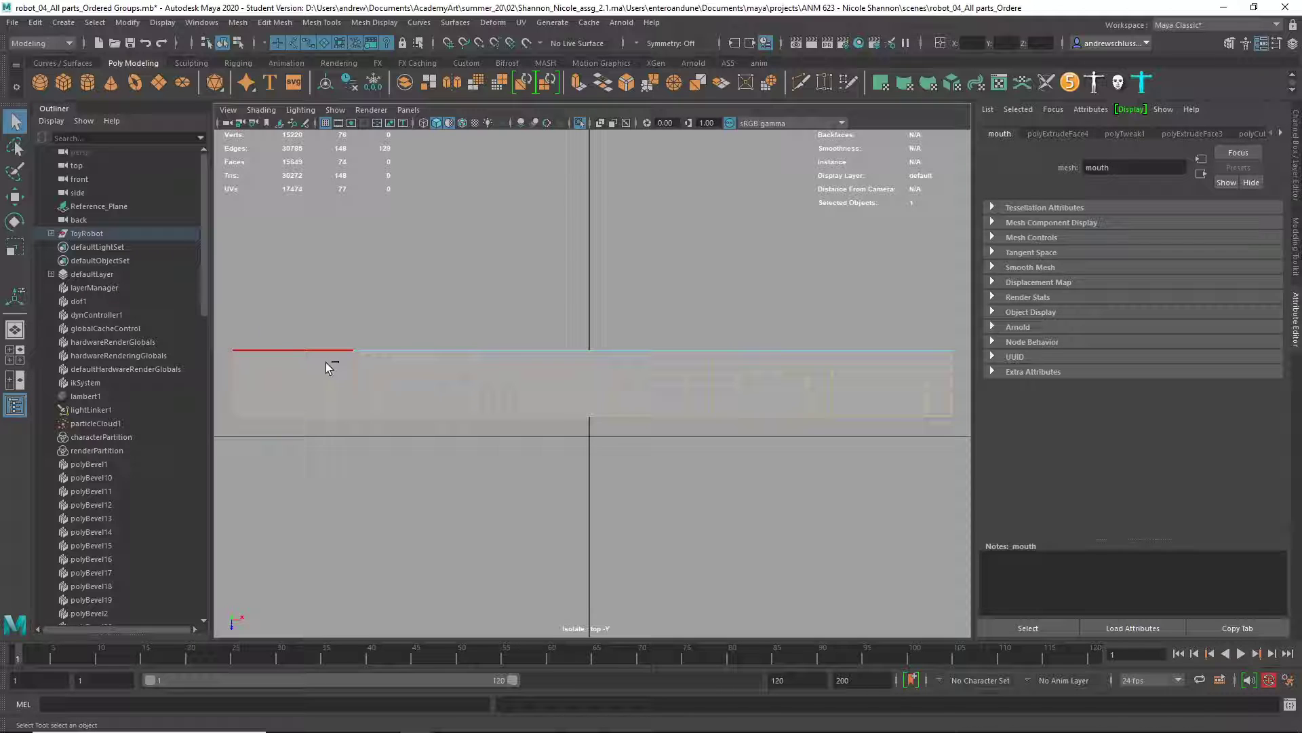
pyautogui.moveTo(332, 361); pyautogui.dragTo(872, 360)
pyautogui.click(715, 368)
# Step: Restore the standard workspace layout with a single perspective view
pyautogui.hotkey('ctrl', 'space')
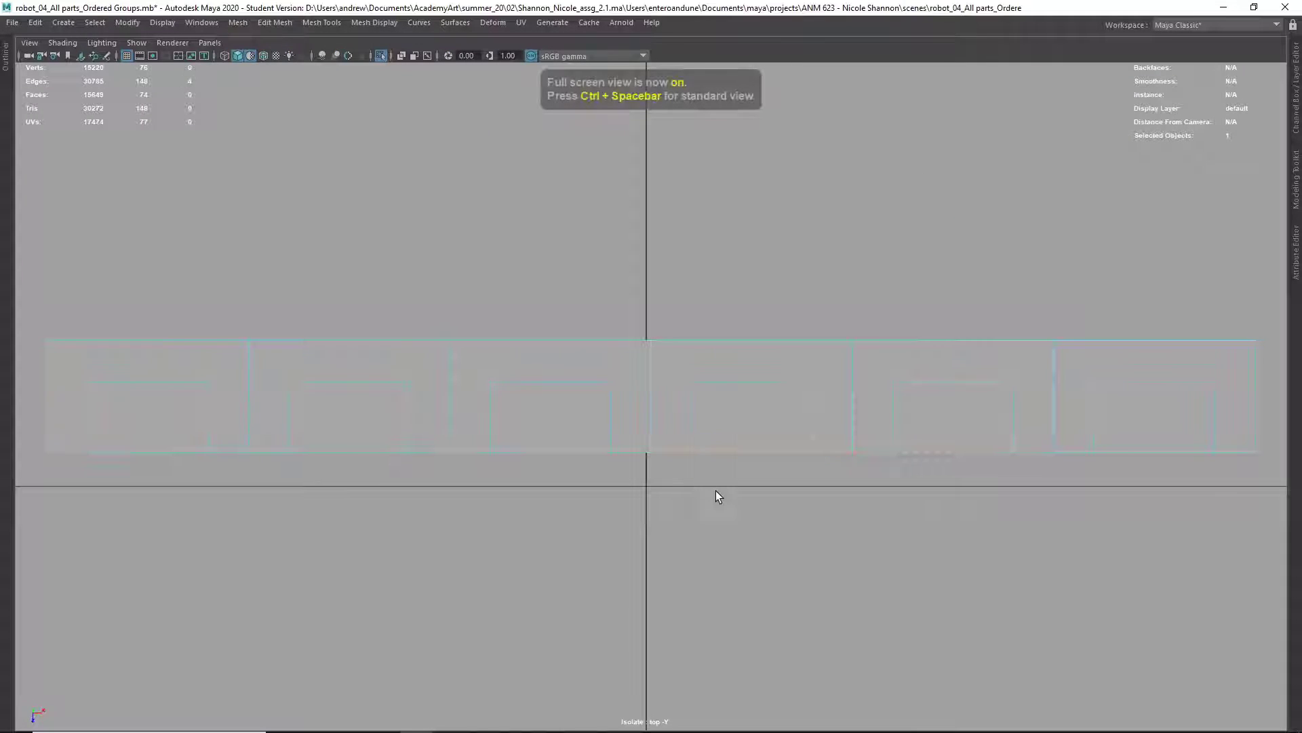
pyautogui.press('space')
pyautogui.hotkey('ctrl', 'space')
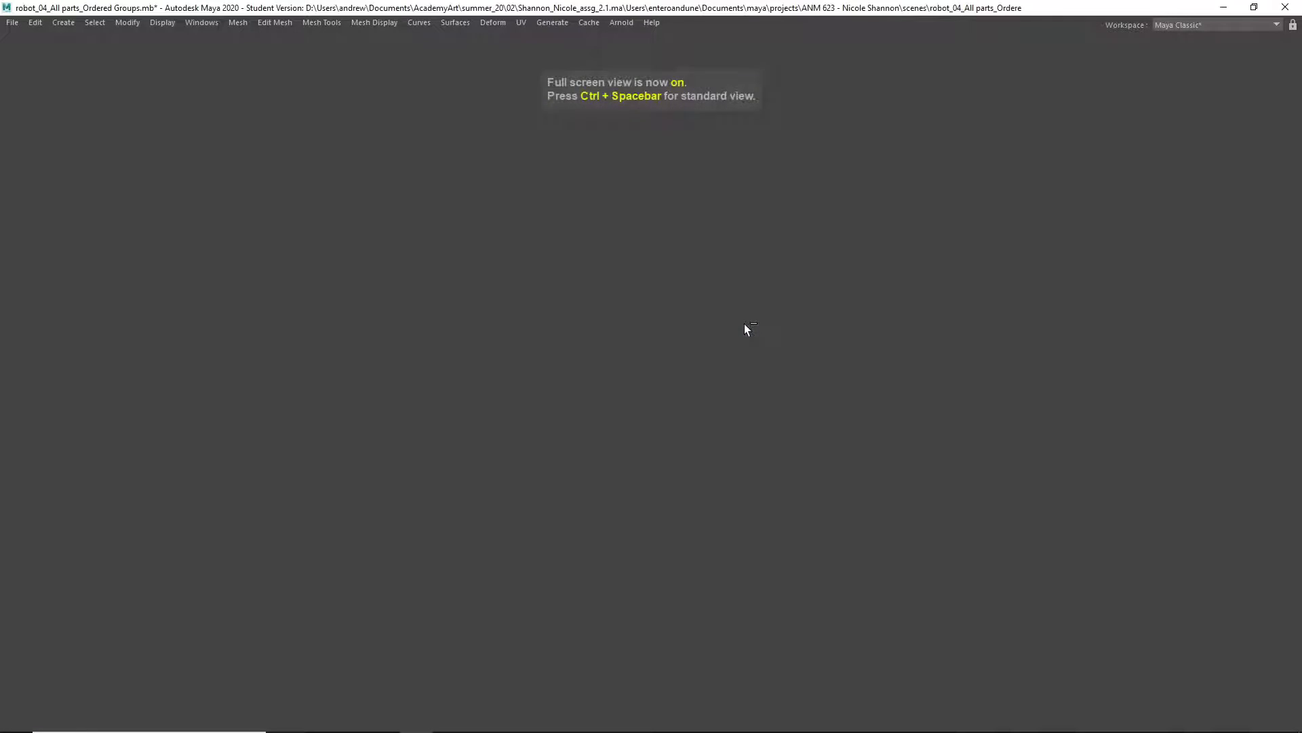
pyautogui.press('space')
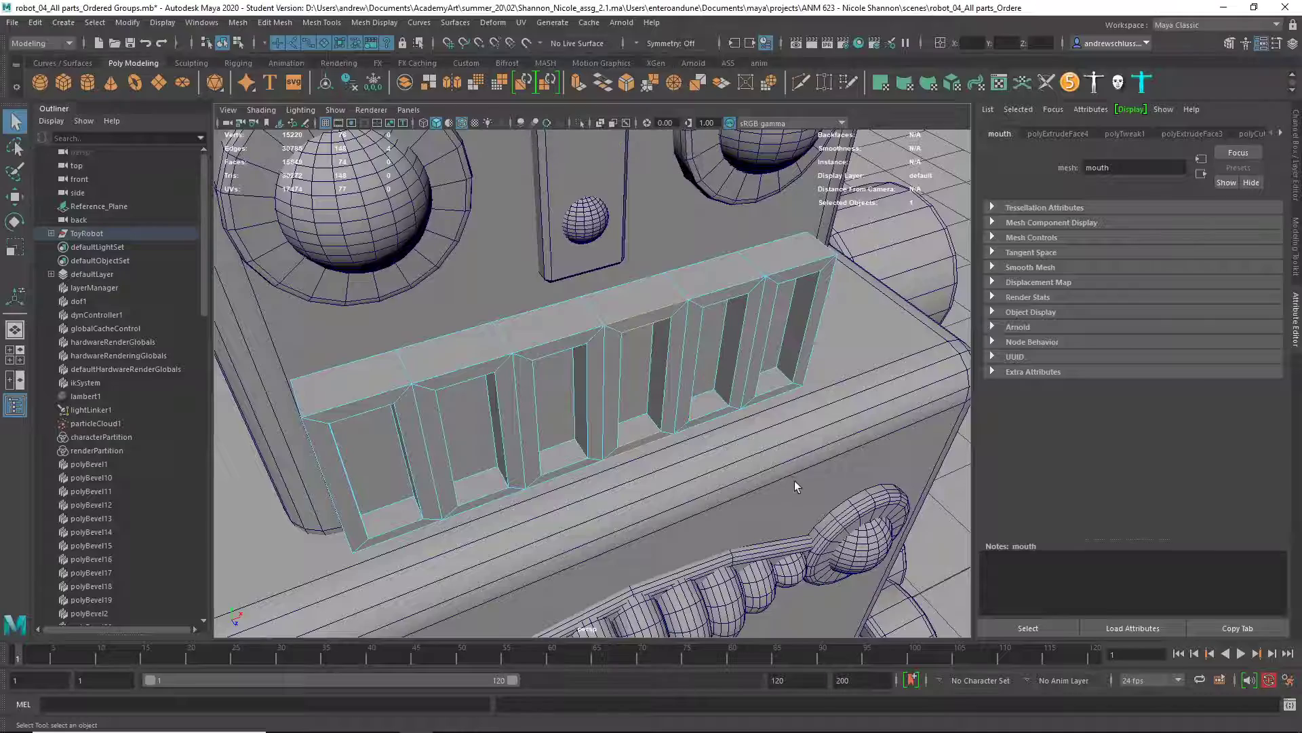
# Step: In front view, marquee-select the grille's upper and lower outer edges, then return to perspective
pyautogui.keyDown('alt'); pyautogui.moveTo(670, 457); pyautogui.dragTo(702, 406); pyautogui.keyUp('alt')
pyautogui.press('space')
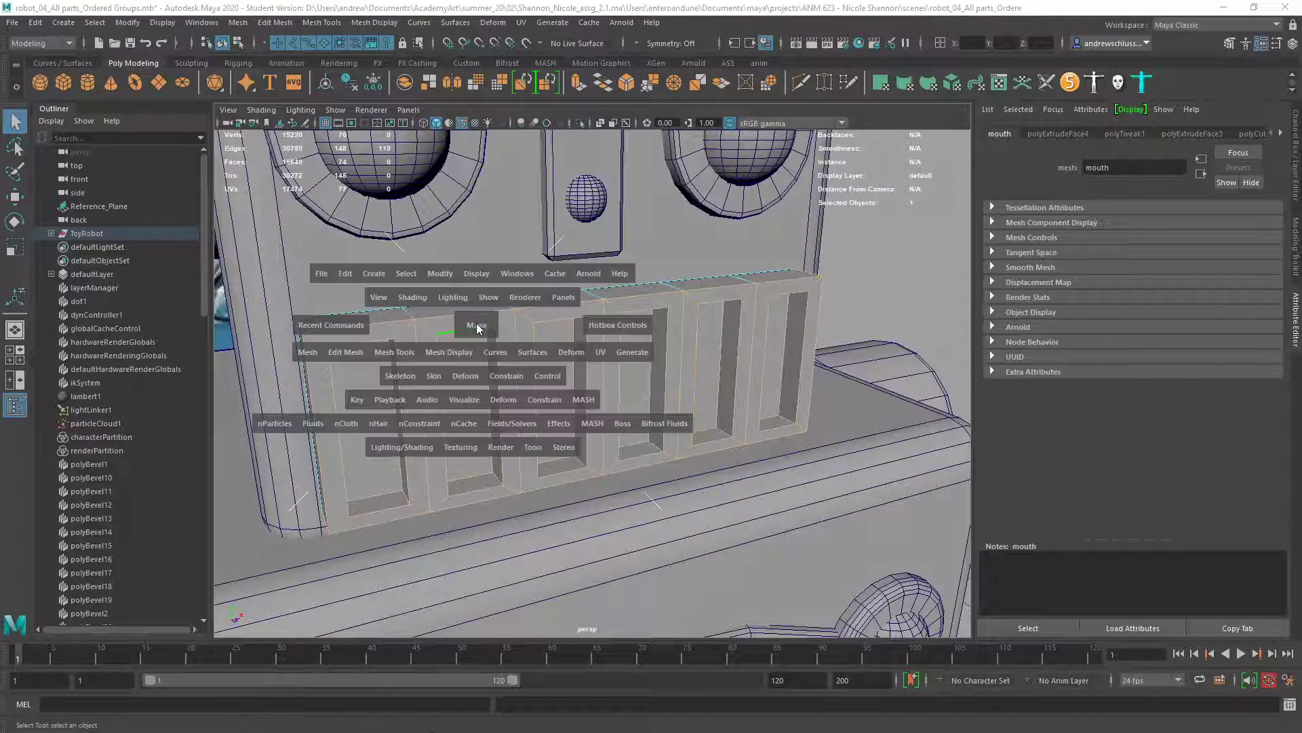
pyautogui.moveTo(476, 323); pyautogui.dragTo(477, 333)
pyautogui.scroll(10, 666, 467)
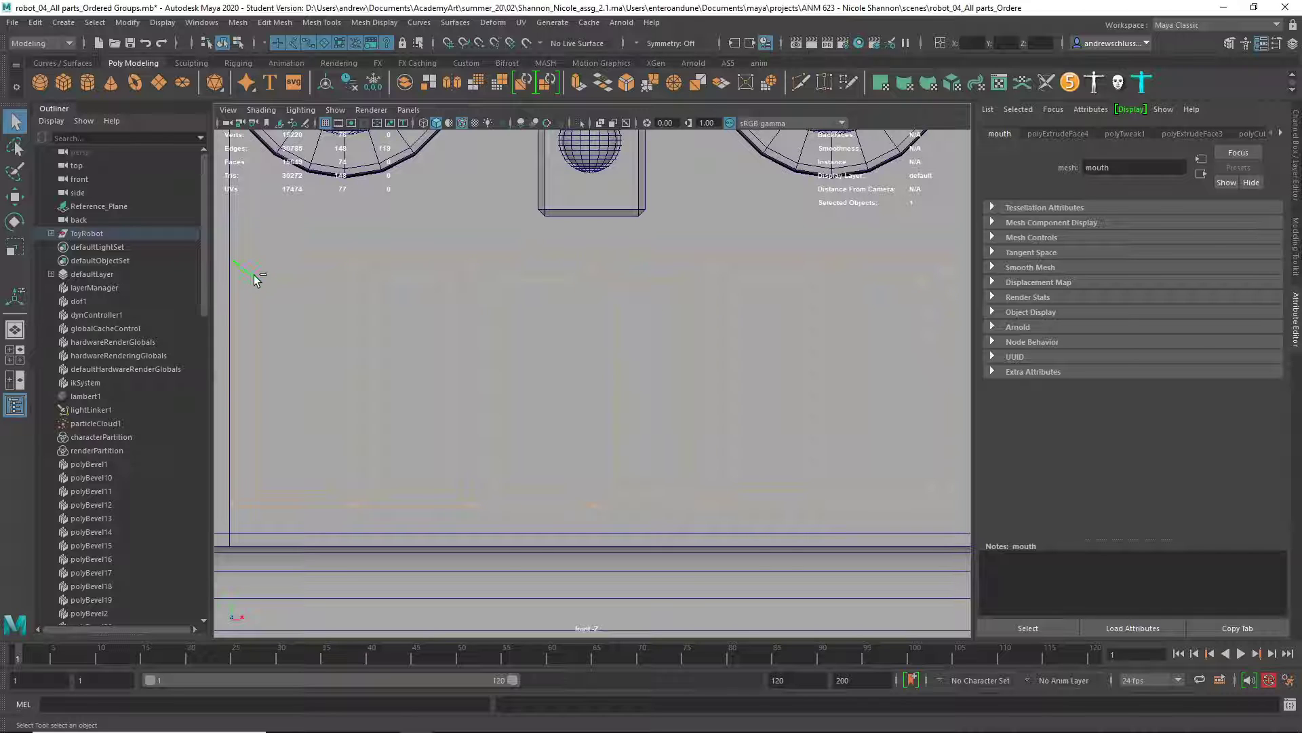
pyautogui.moveTo(236, 269); pyautogui.dragTo(943, 271)
pyautogui.moveTo(944, 498); pyautogui.dragTo(245, 498)
pyautogui.press('space')
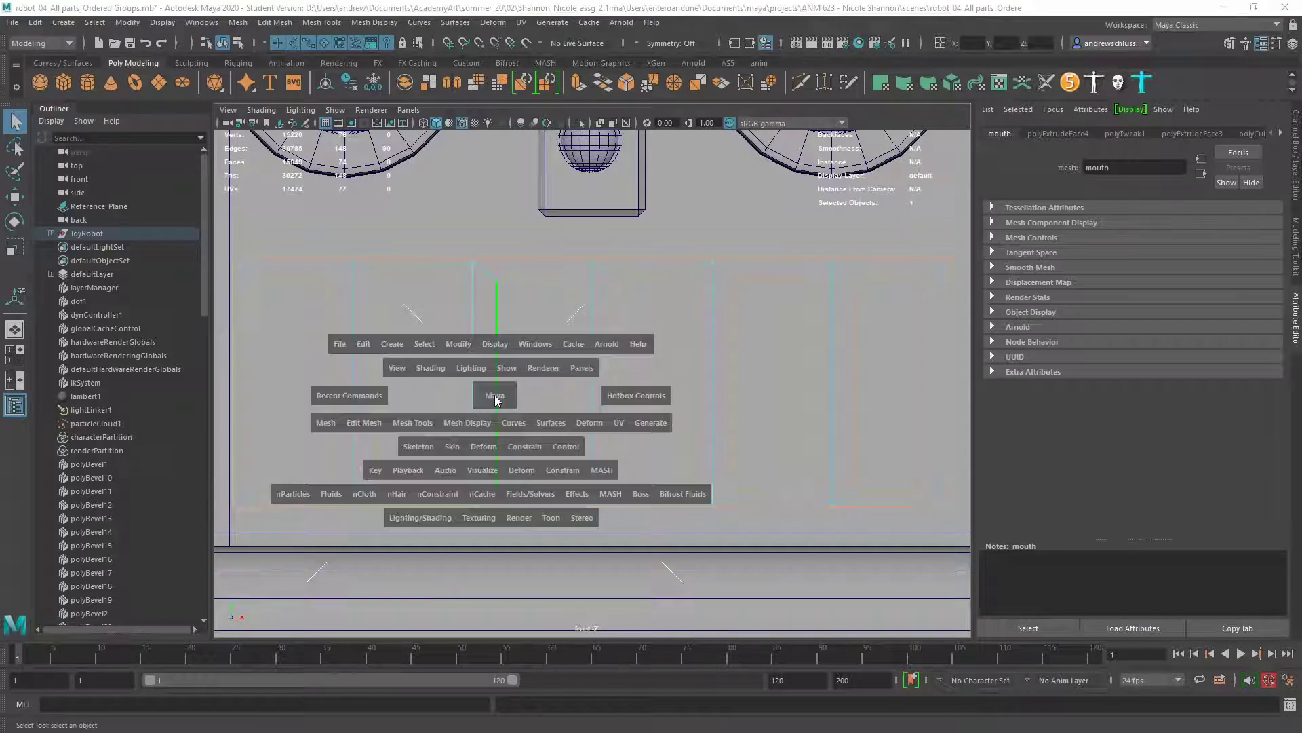
pyautogui.moveTo(494, 397); pyautogui.dragTo(605, 384)
# Step: Bevel the outer edges with 3 segments at fraction 0.36, then return to Object Mode and deselect
pyautogui.hotkey('ctrl', 'b')
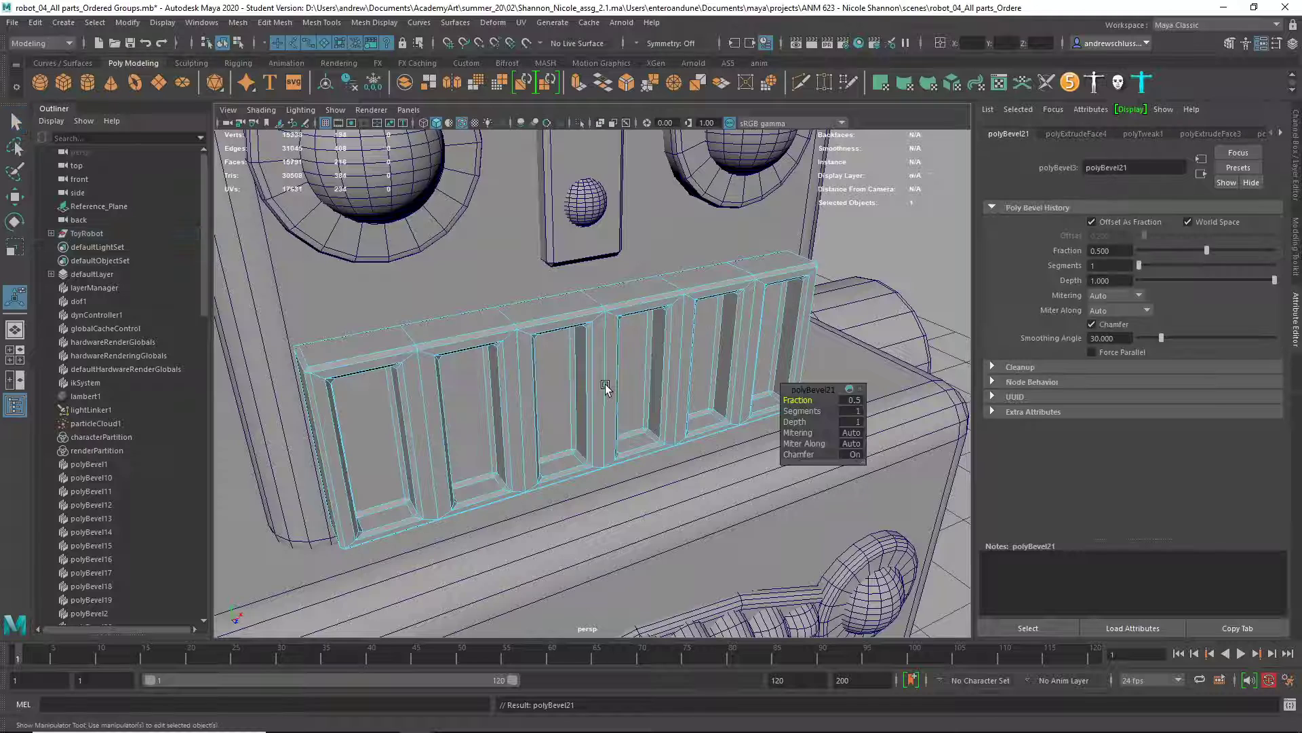
pyautogui.moveTo(801, 412)
pyautogui.mouseDown()
pyautogui.moveTo(811, 411)
pyautogui.moveTo(795, 399)
pyautogui.mouseUp()
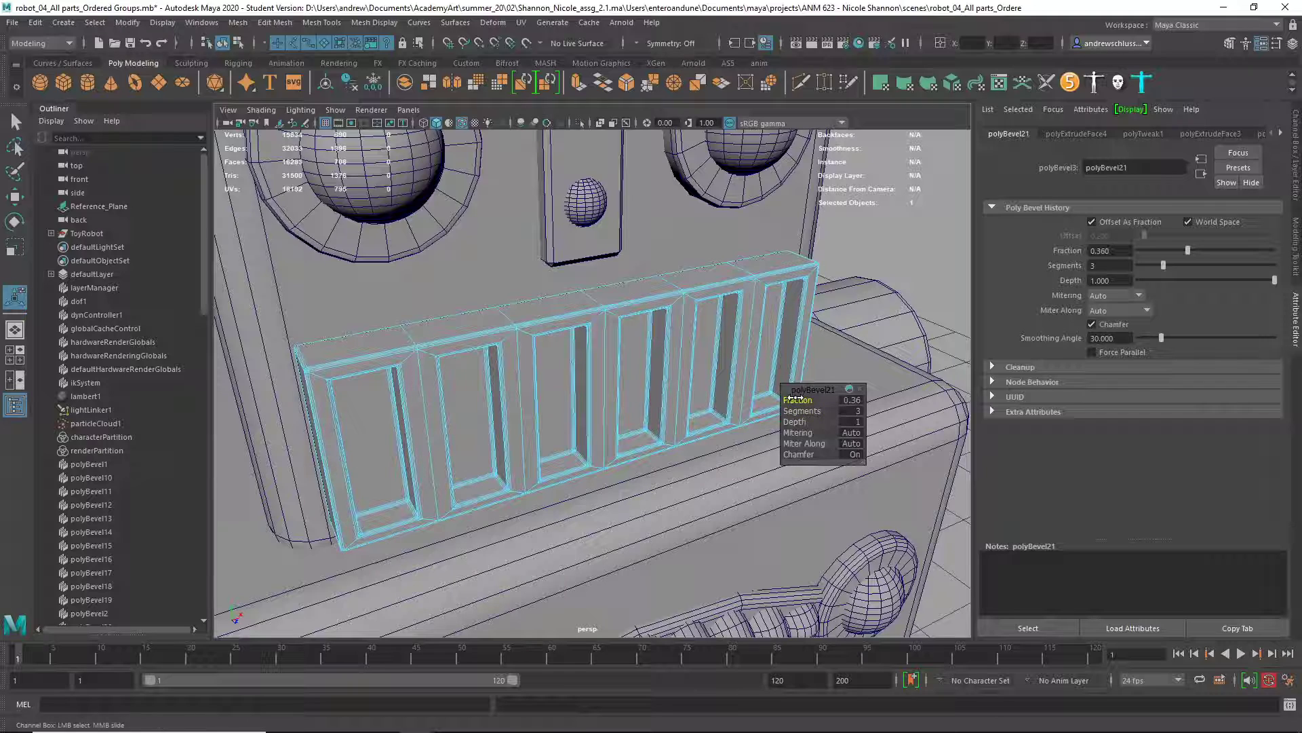
pyautogui.moveTo(606, 292); pyautogui.dragTo(868, 261, button='right')
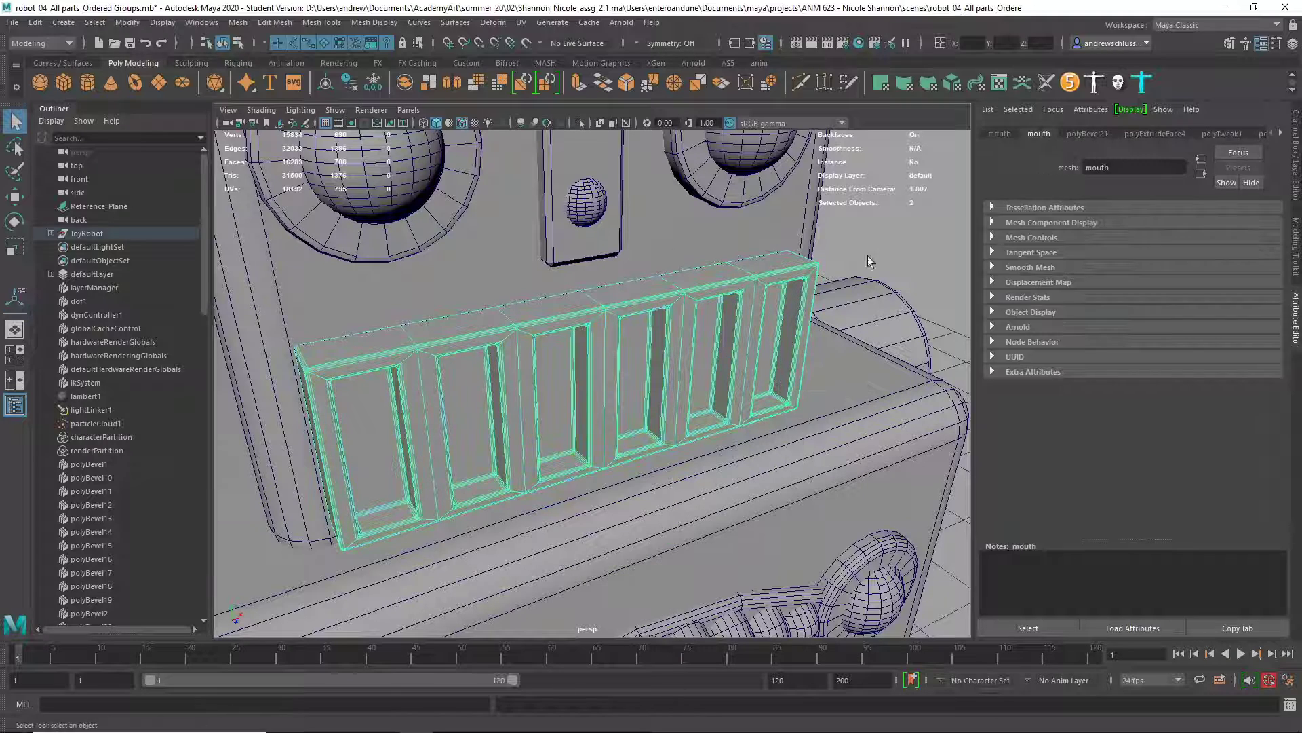
pyautogui.click(868, 261)
pyautogui.keyDown('alt'); pyautogui.moveTo(868, 264); pyautogui.dragTo(829, 309); pyautogui.keyUp('alt')
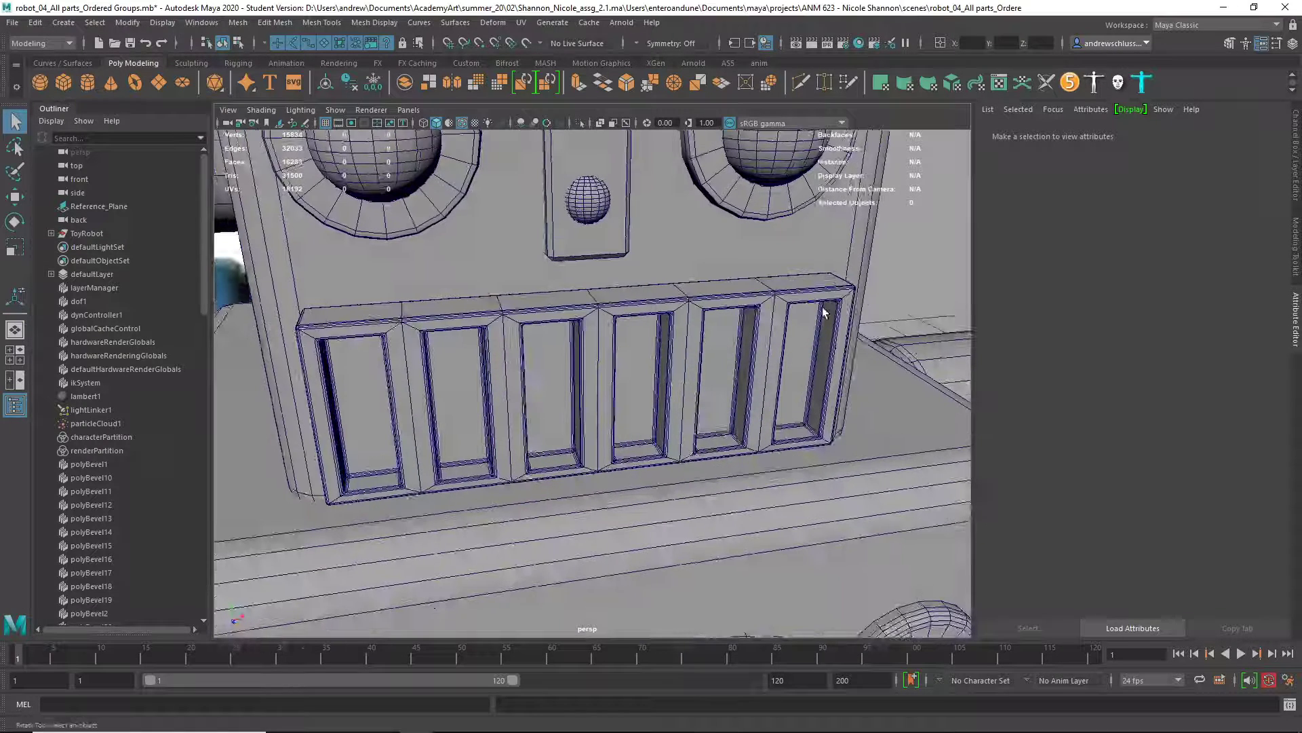
# Step: Turn off Wireframe on Shaded to view the rounded grille edges cleanly
pyautogui.click(274, 109)
pyautogui.click(326, 244)
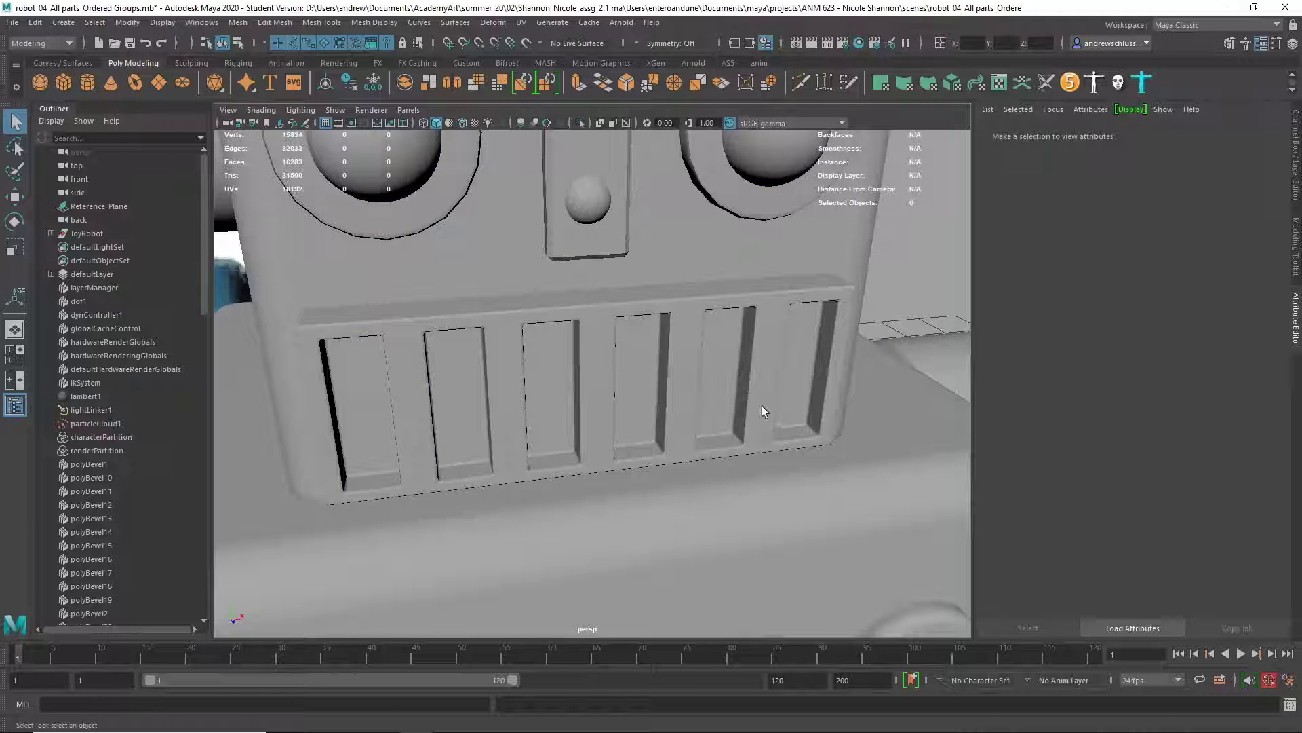
pyautogui.keyDown('alt'); pyautogui.moveTo(762, 405); pyautogui.dragTo(619, 303); pyautogui.keyUp('alt')
pyautogui.click(605, 307)
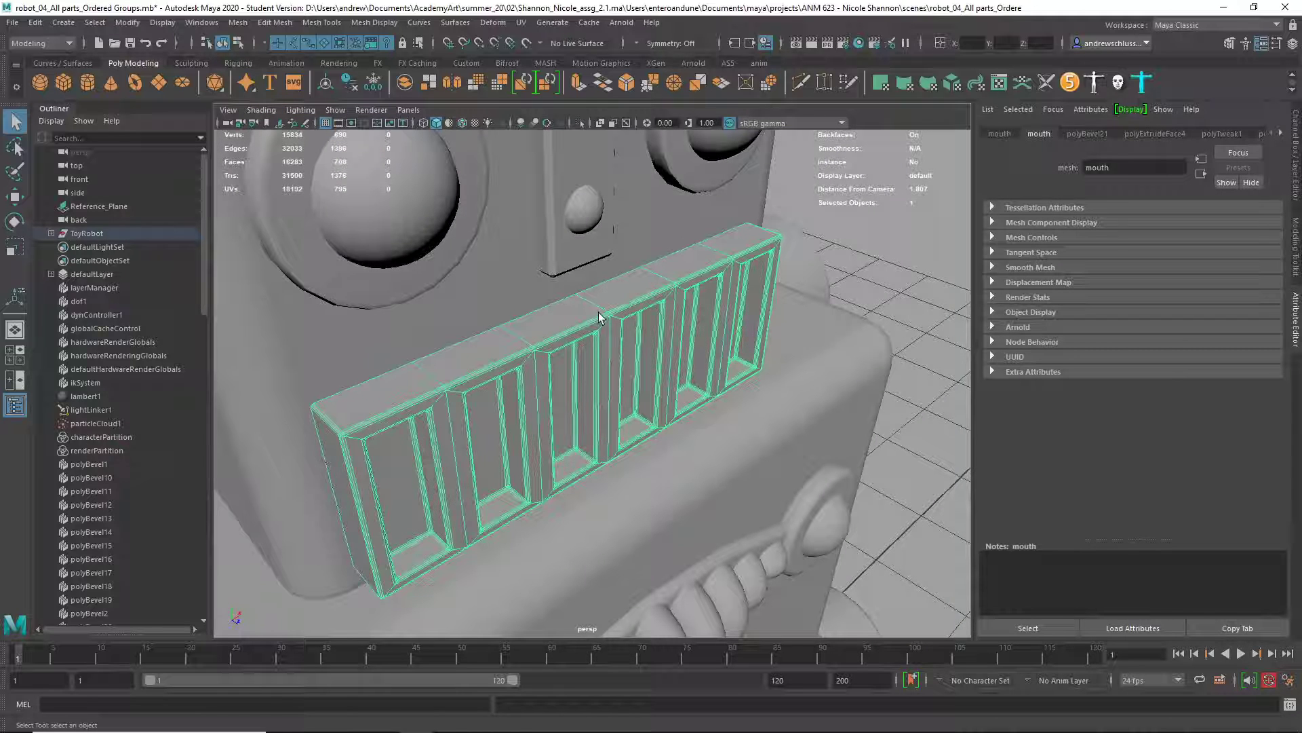
pyautogui.keyDown('alt'); pyautogui.moveTo(342, 451); pyautogui.dragTo(487, 404); pyautogui.keyUp('alt')
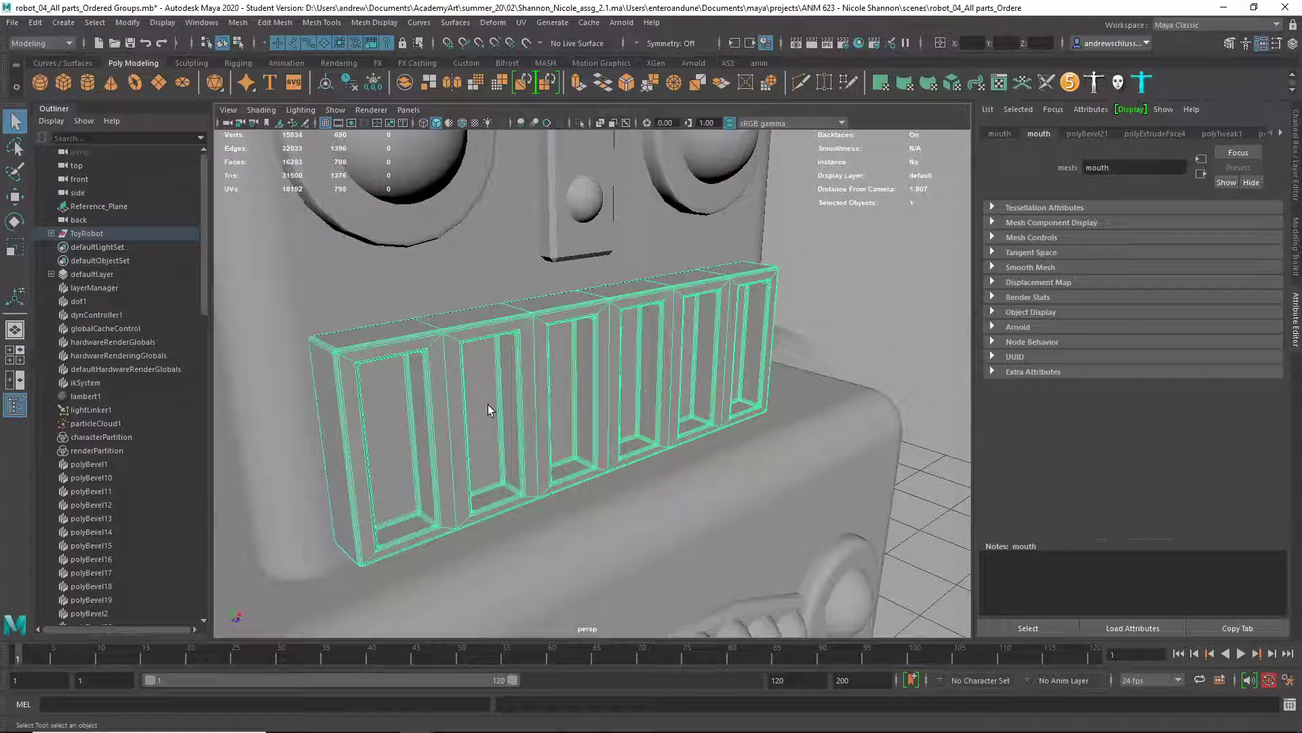
pyautogui.click(849, 244)
pyautogui.click(601, 235)
pyautogui.keyDown('alt'); pyautogui.moveTo(661, 279); pyautogui.dragTo(730, 438); pyautogui.keyUp('alt')
pyautogui.click(1108, 134)
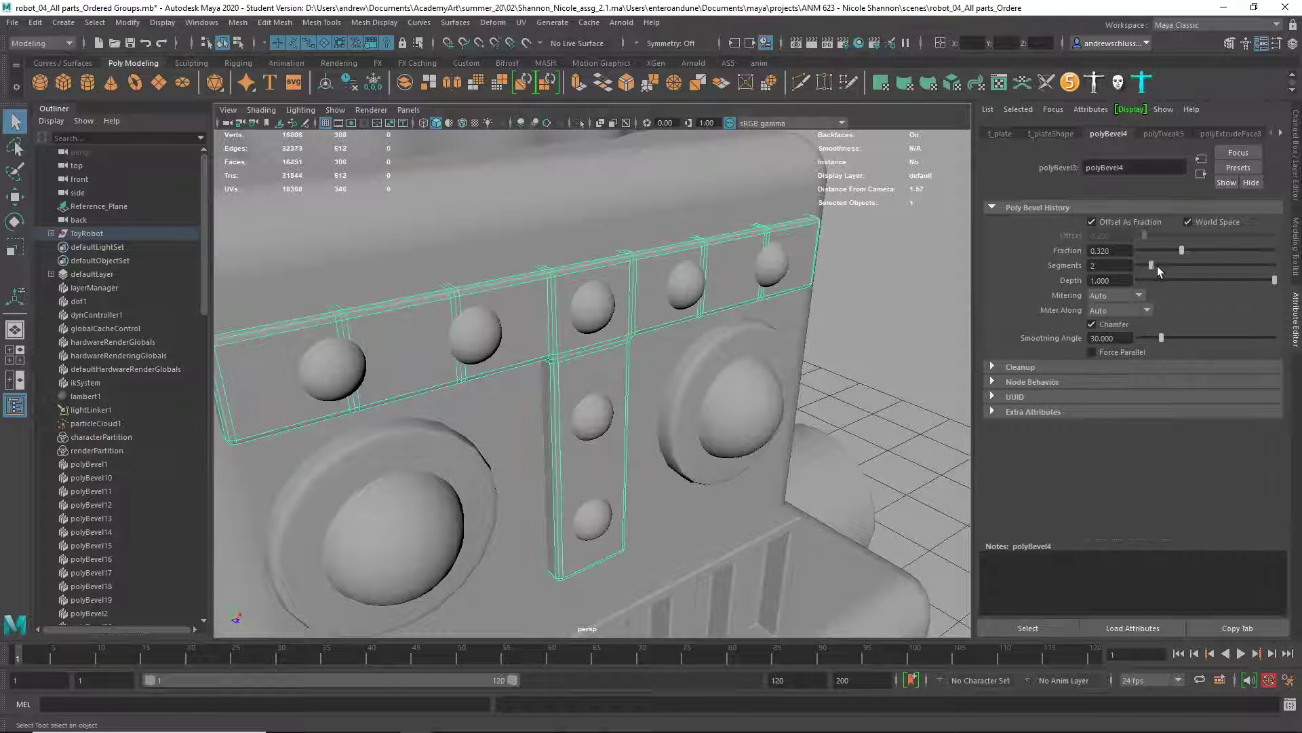
pyautogui.click(937, 276)
pyautogui.scroll(2, 858, 333)
pyautogui.scroll(-5, 858, 333)
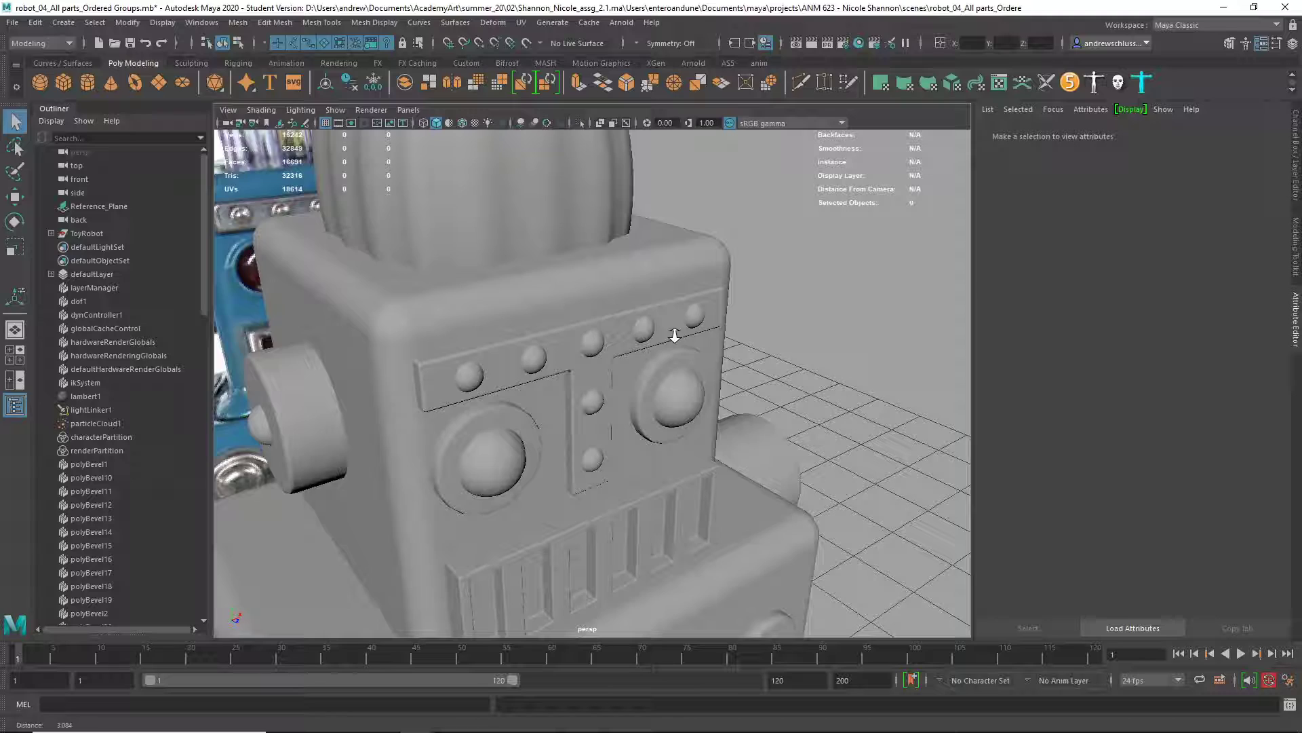
pyautogui.click(653, 417)
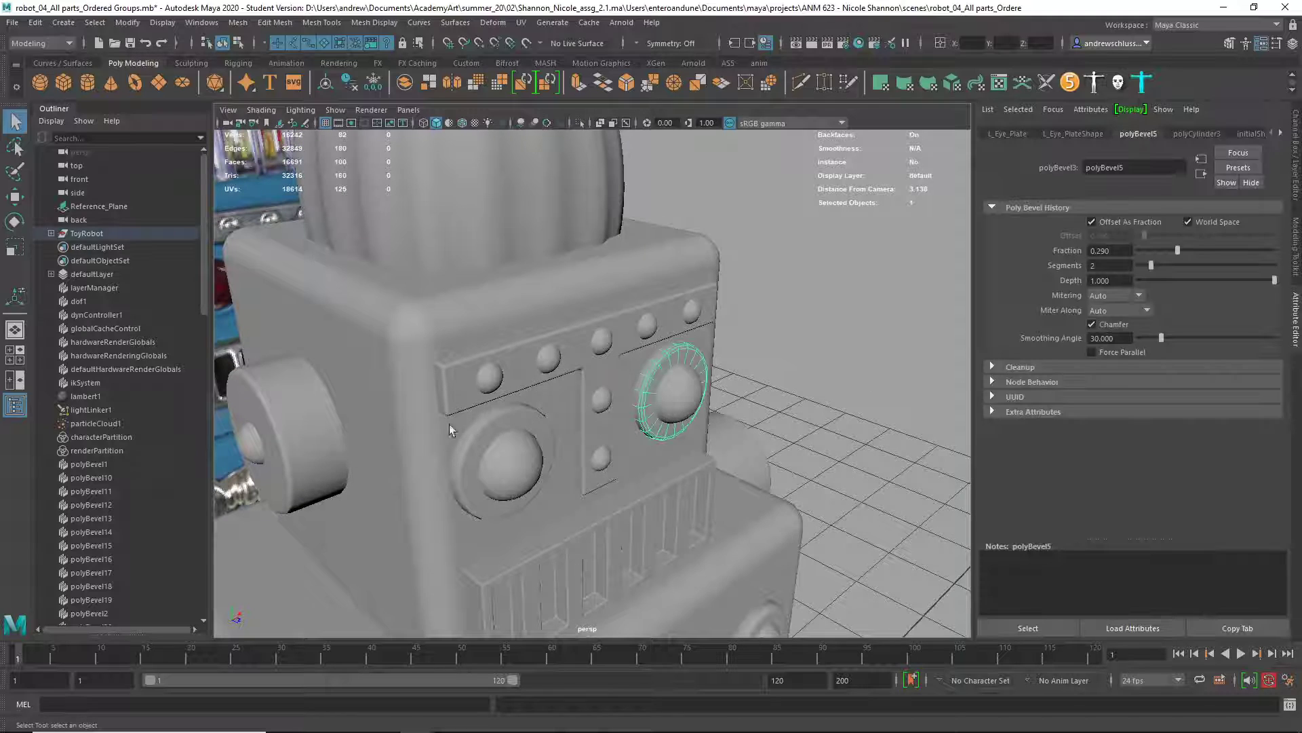
pyautogui.click(288, 438)
pyautogui.click(529, 183)
pyautogui.scroll(-4, 747, 379)
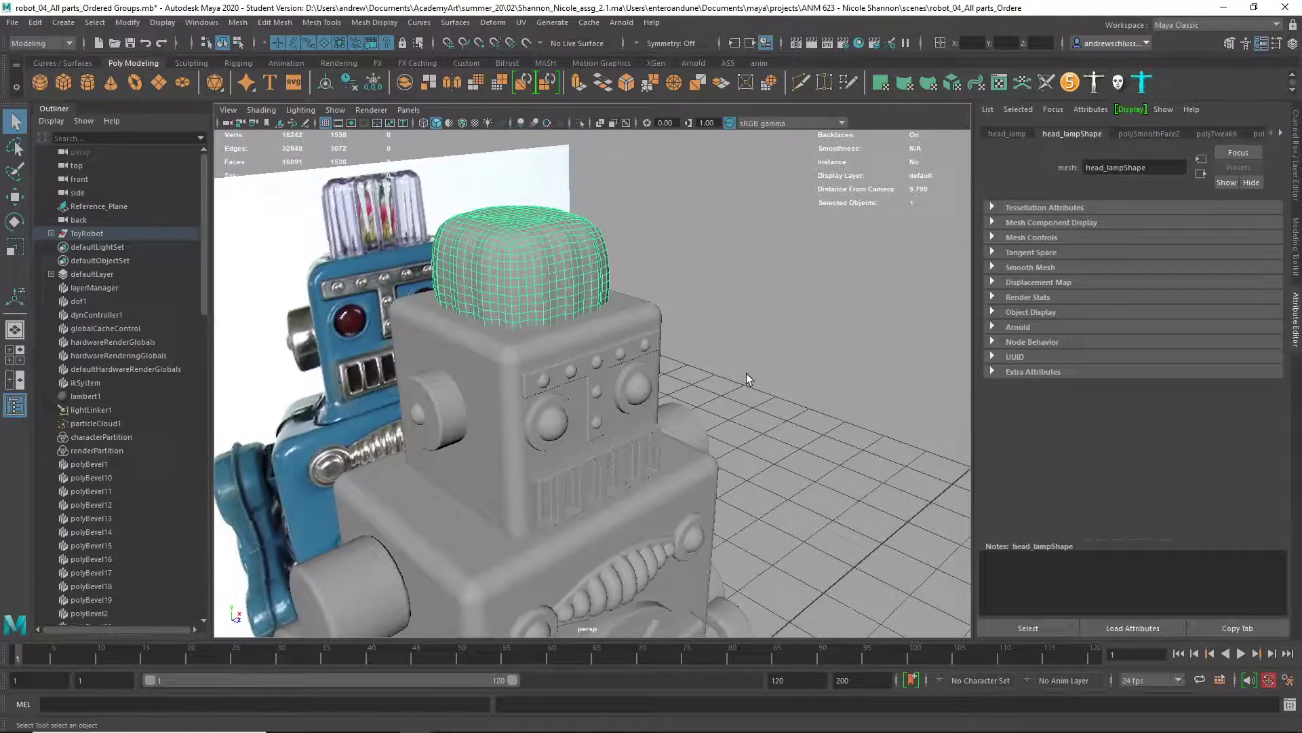
pyautogui.keyDown('alt'); pyautogui.moveTo(747, 379); pyautogui.dragTo(540, 349); pyautogui.keyUp('alt')
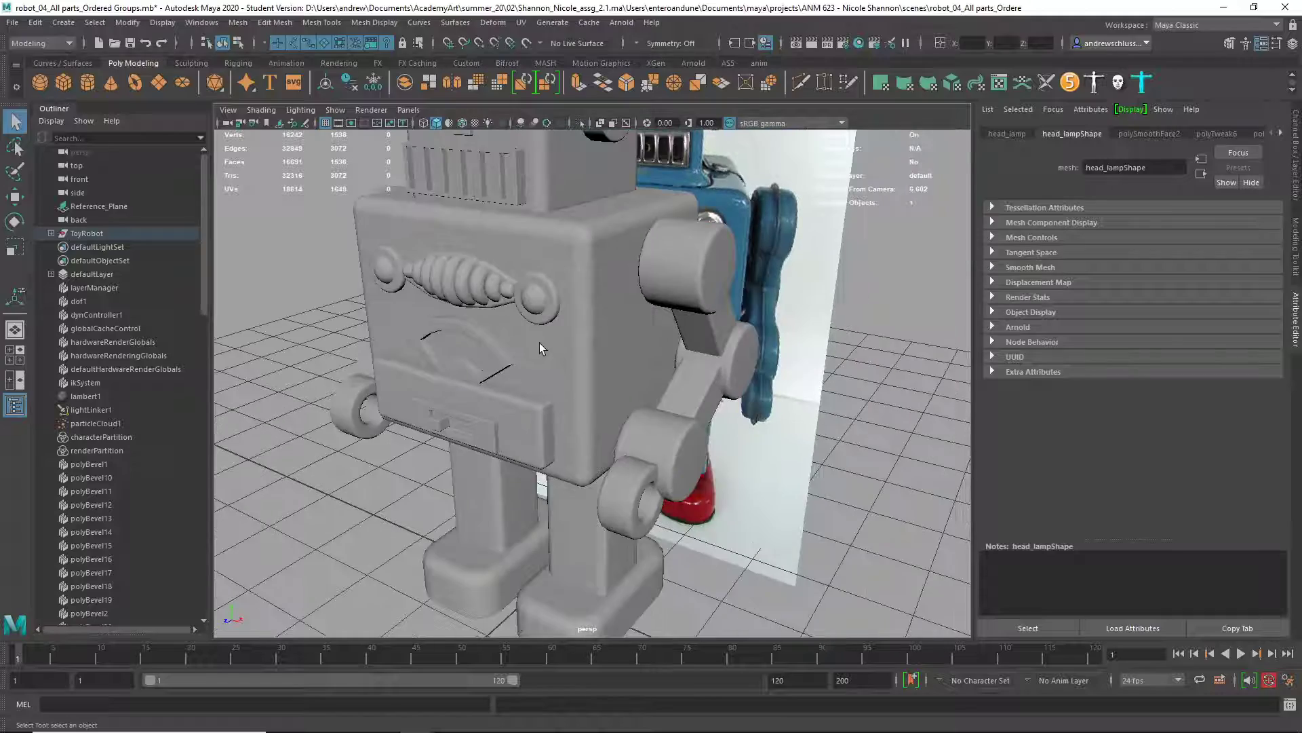
pyautogui.keyDown('alt'); pyautogui.moveTo(687, 439); pyautogui.dragTo(502, 421); pyautogui.keyUp('alt')
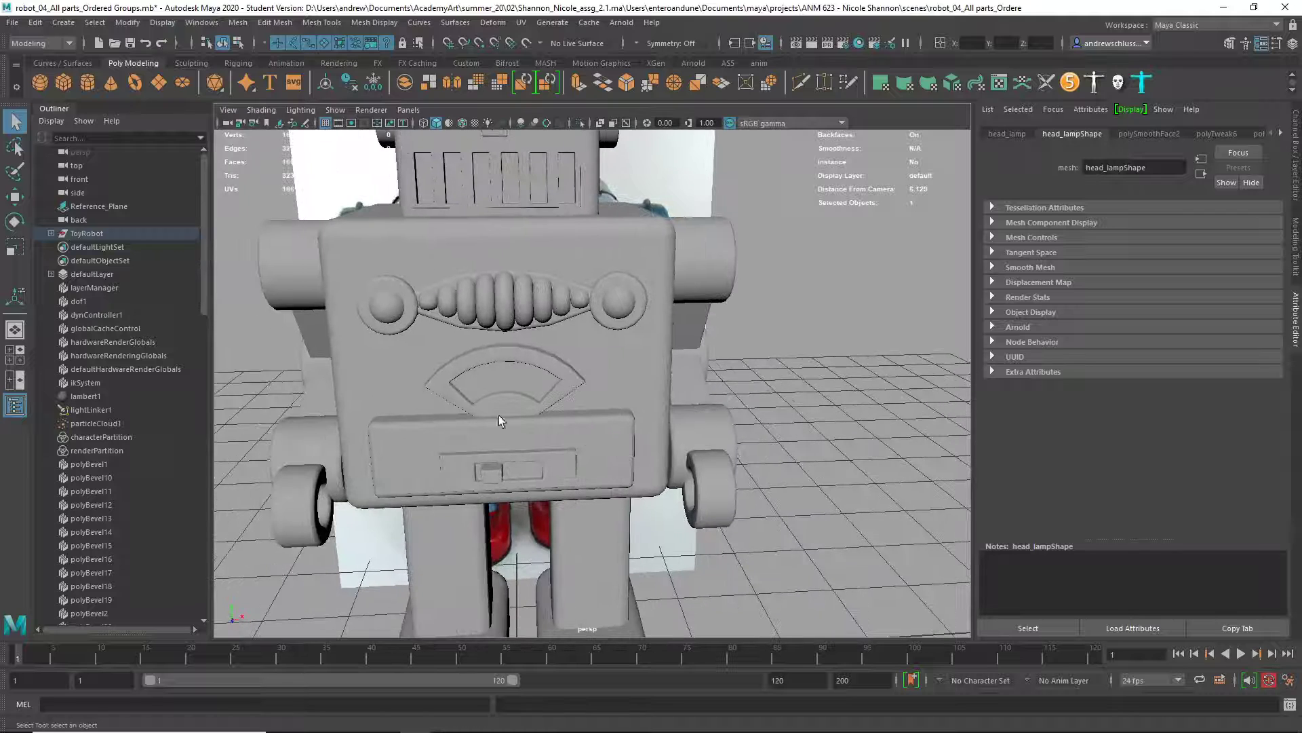
pyautogui.click(52, 233)
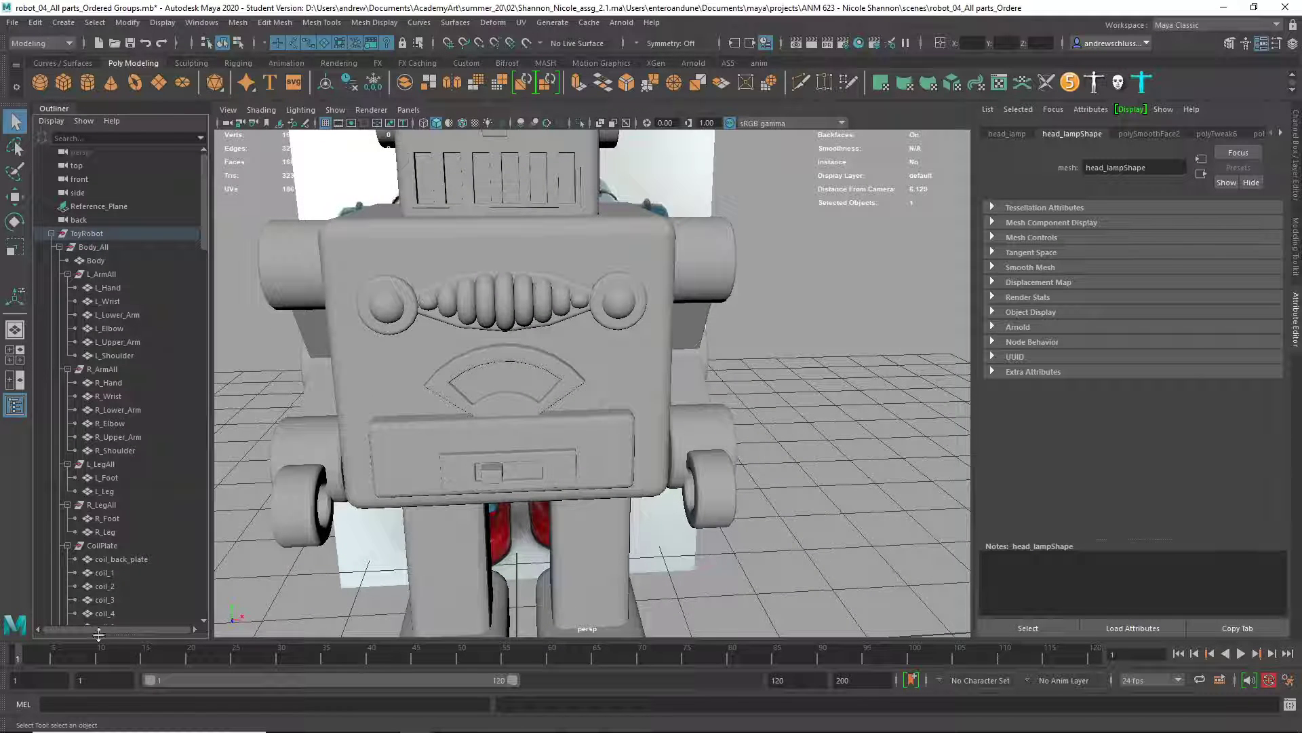
pyautogui.click(51, 233)
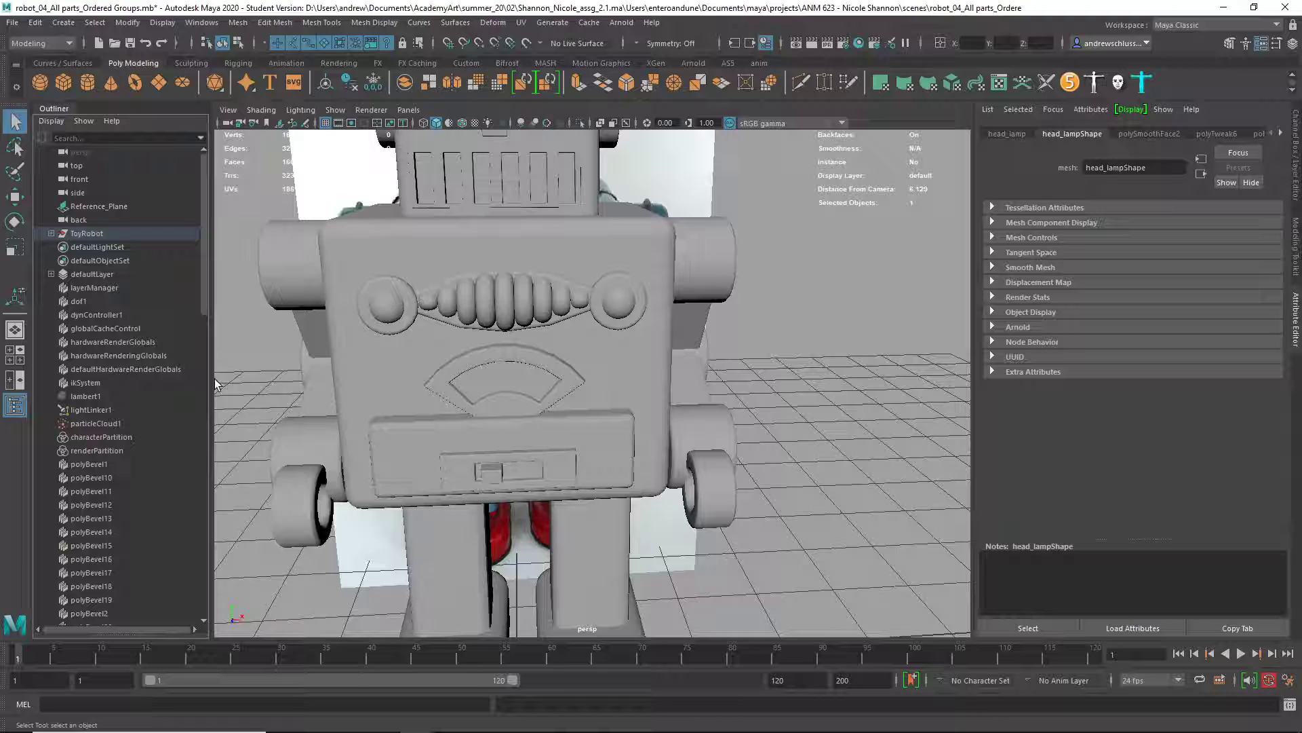
pyautogui.keyDown('alt'); pyautogui.moveTo(278, 365); pyautogui.dragTo(478, 473); pyautogui.keyUp('alt')
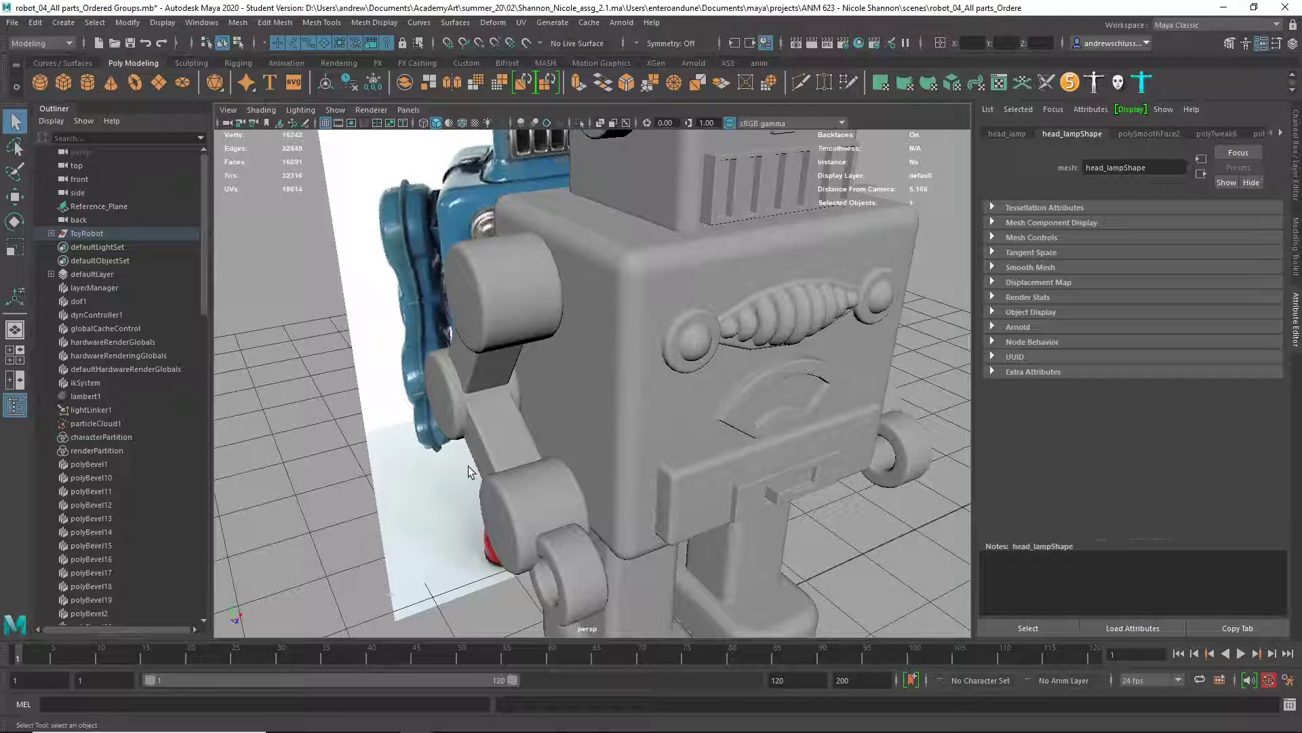
pyautogui.keyDown('alt'); pyautogui.moveTo(438, 392); pyautogui.dragTo(474, 448); pyautogui.keyUp('alt')
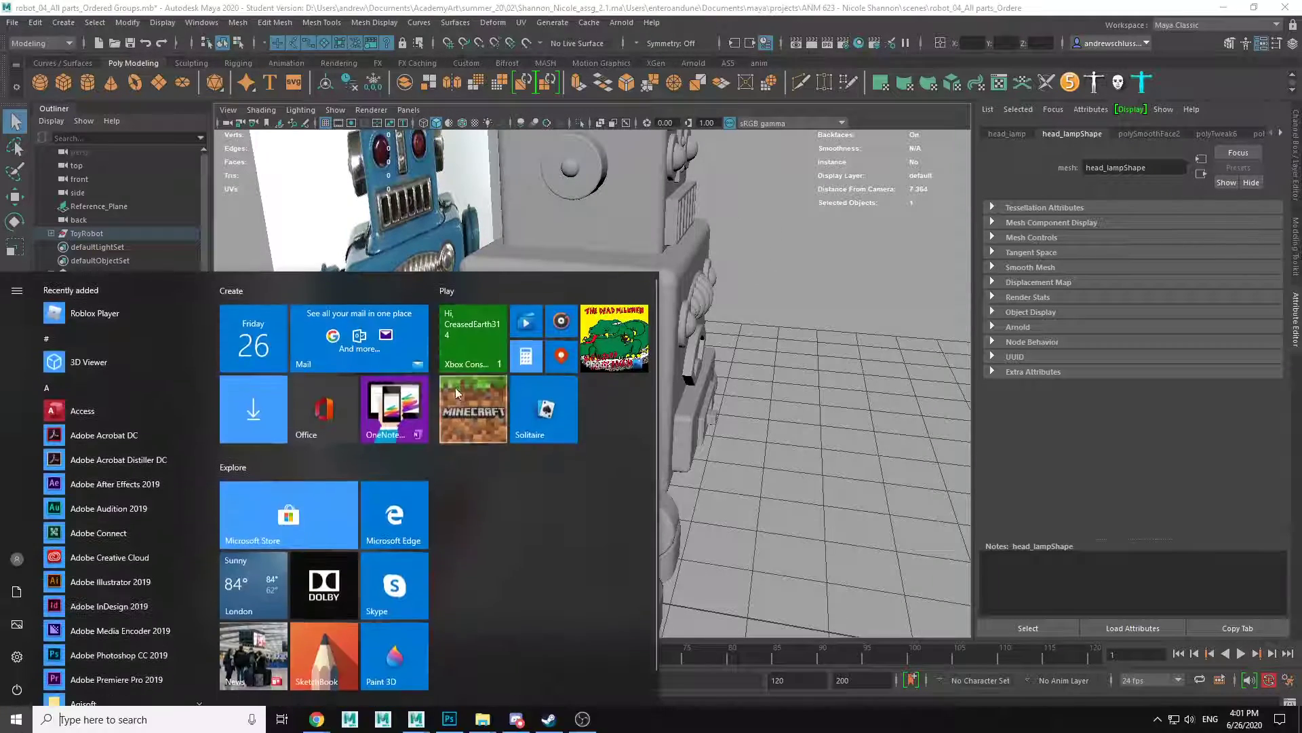
# Step: Select Reference_Plane in the Outliner and orbit out to see the whole robot beside the photo
pyautogui.click(370, 210)
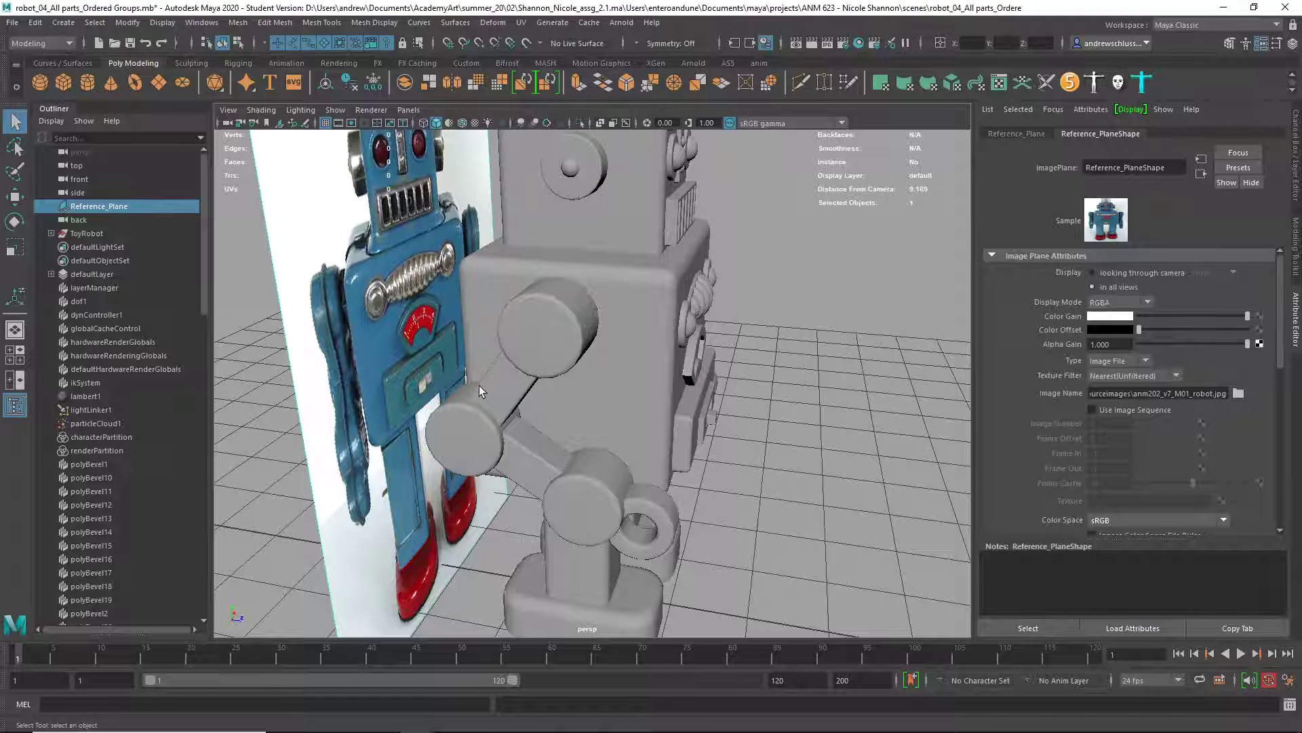
pyautogui.keyDown('alt'); pyautogui.moveTo(454, 276); pyautogui.dragTo(303, 379); pyautogui.keyUp('alt')
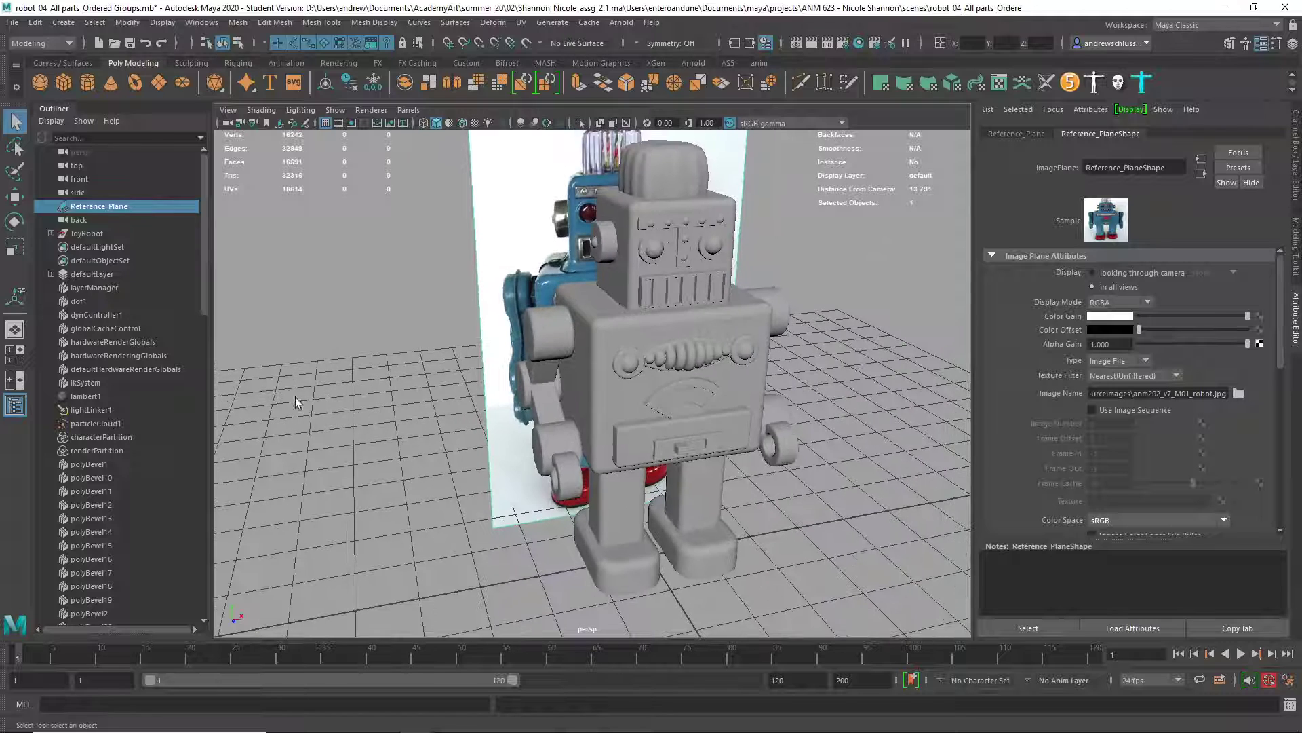